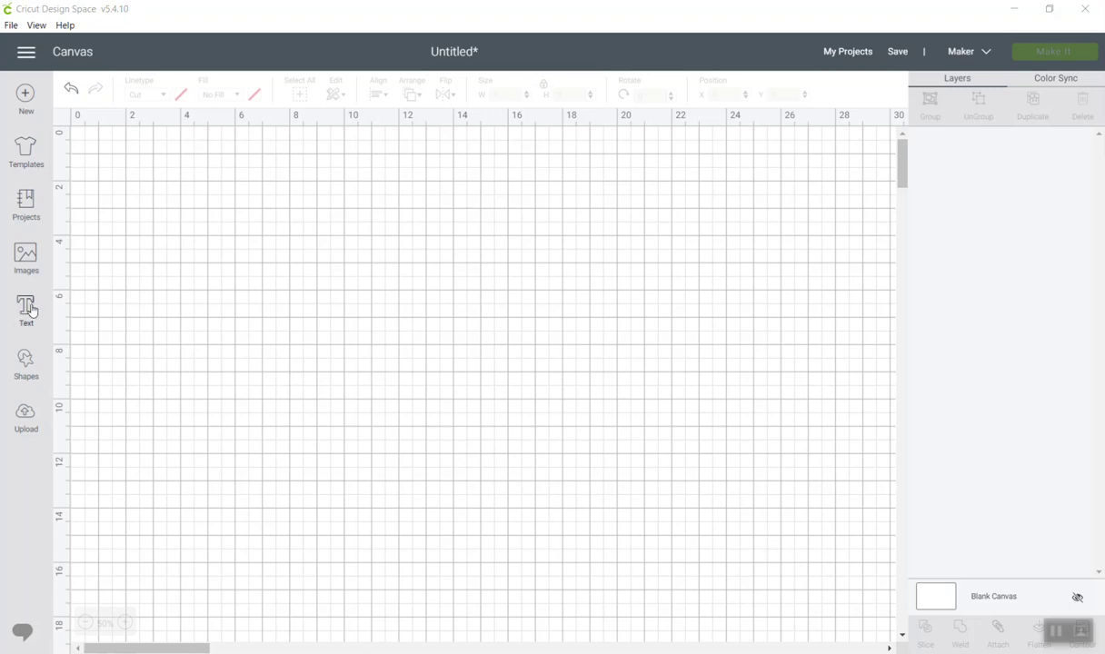
Add the text 'Welcome', move it up the canvas and enlarge it to 8.712 × 3.018 inches.
left_click(26, 307)
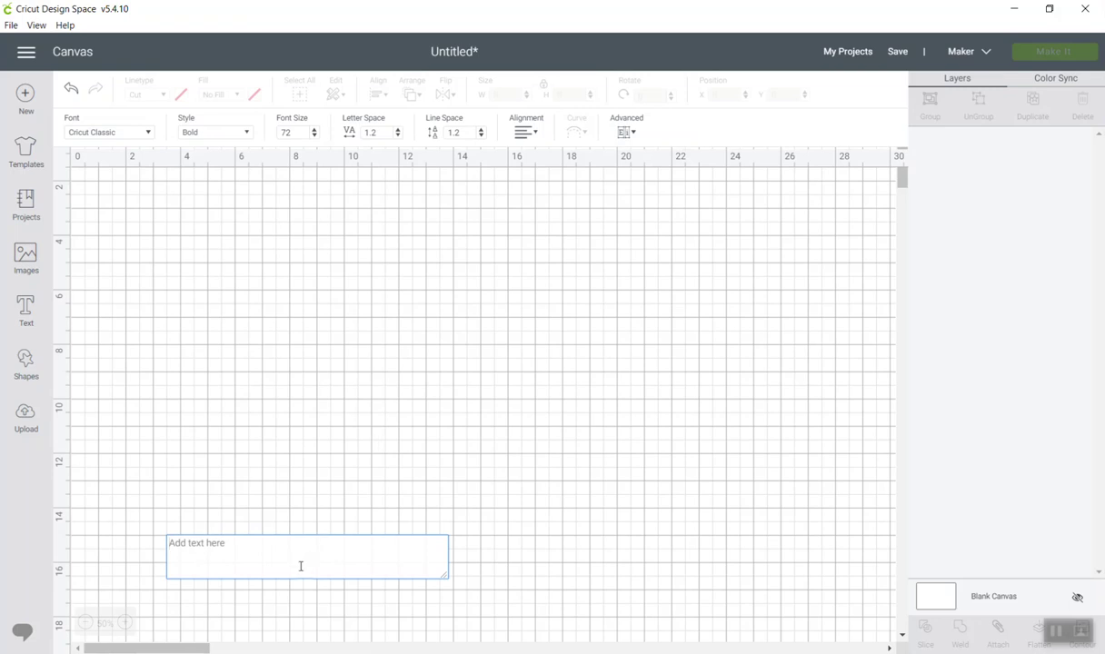
type("Welcome")
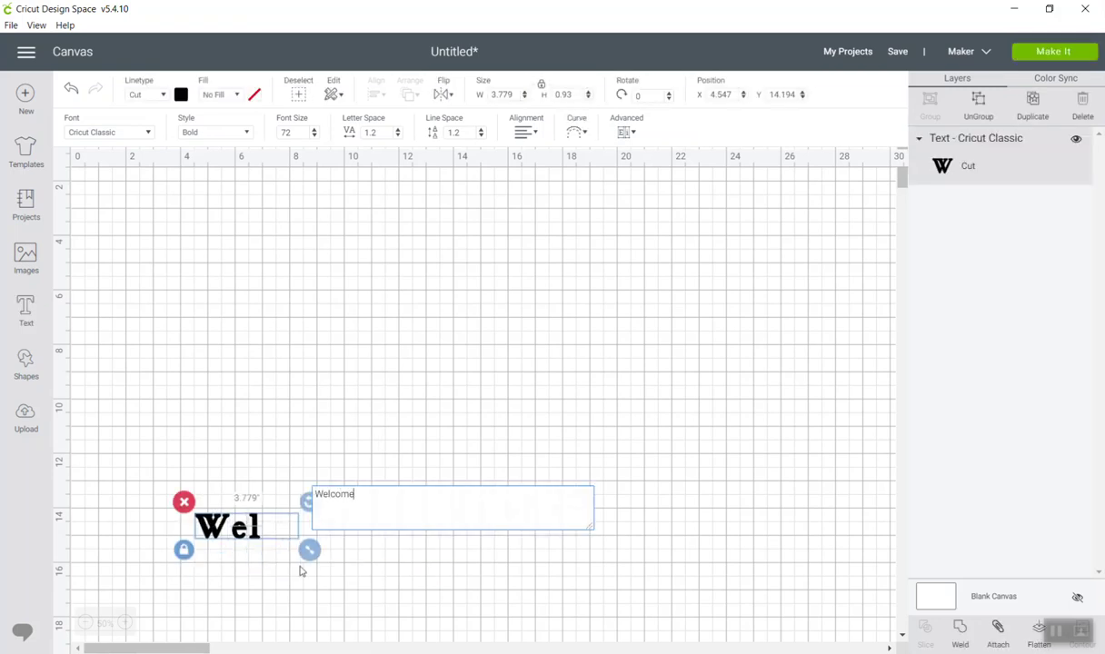
left_click_drag(283, 507, 421, 262)
left_click_drag(499, 294, 581, 351)
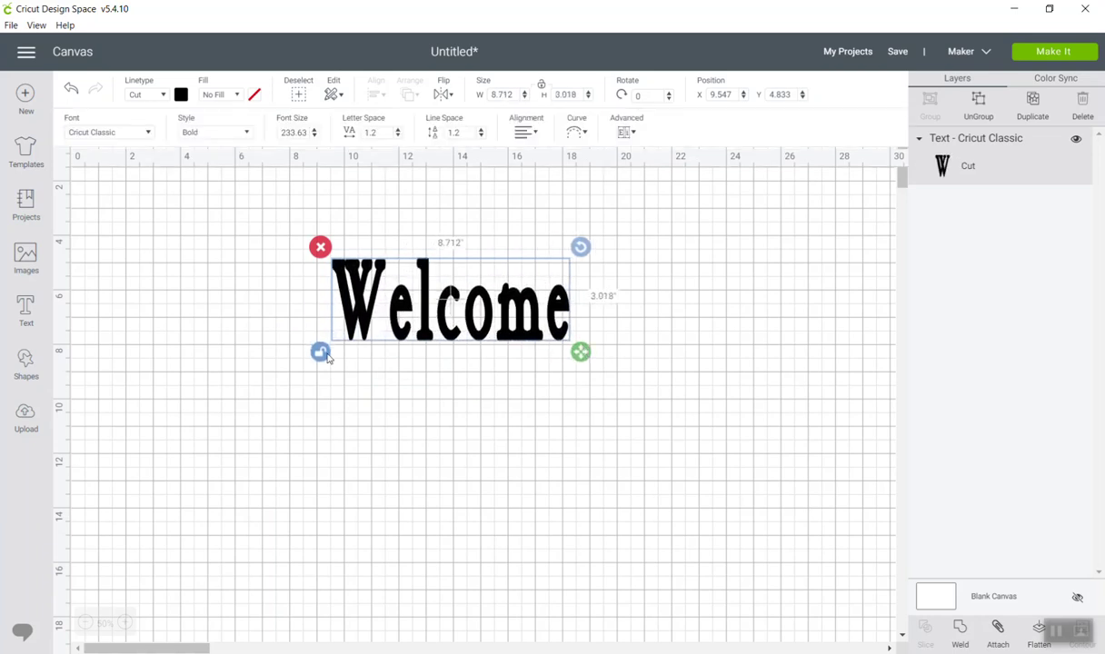
Switch Welcome to the system font Againts by searching 'ag' in the font list.
left_click(128, 136)
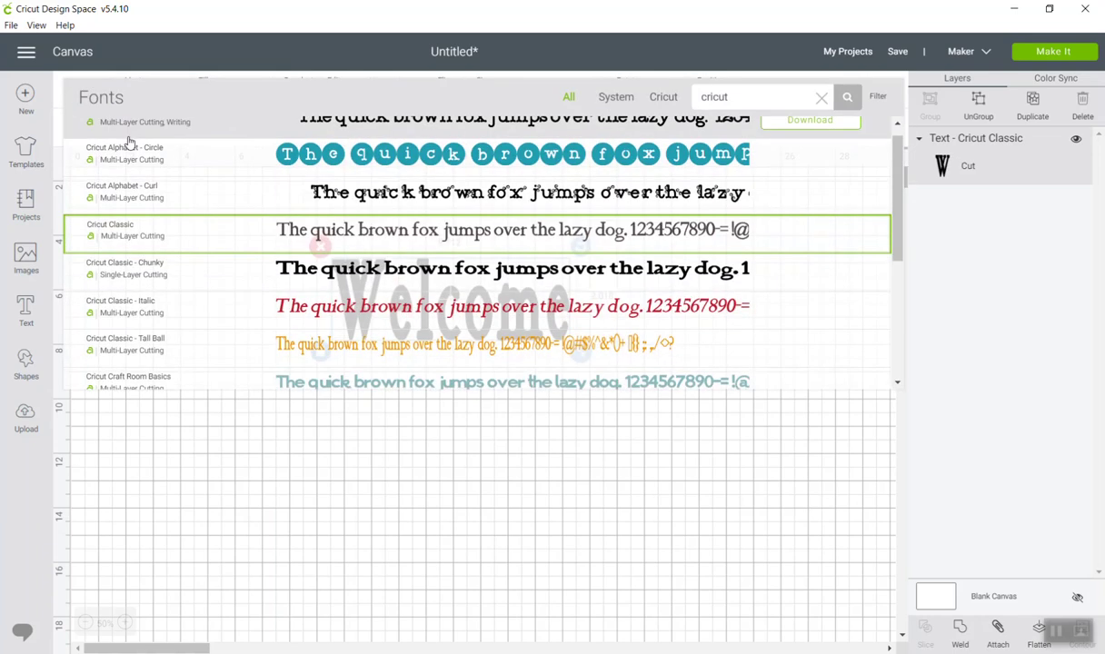
left_click(624, 97)
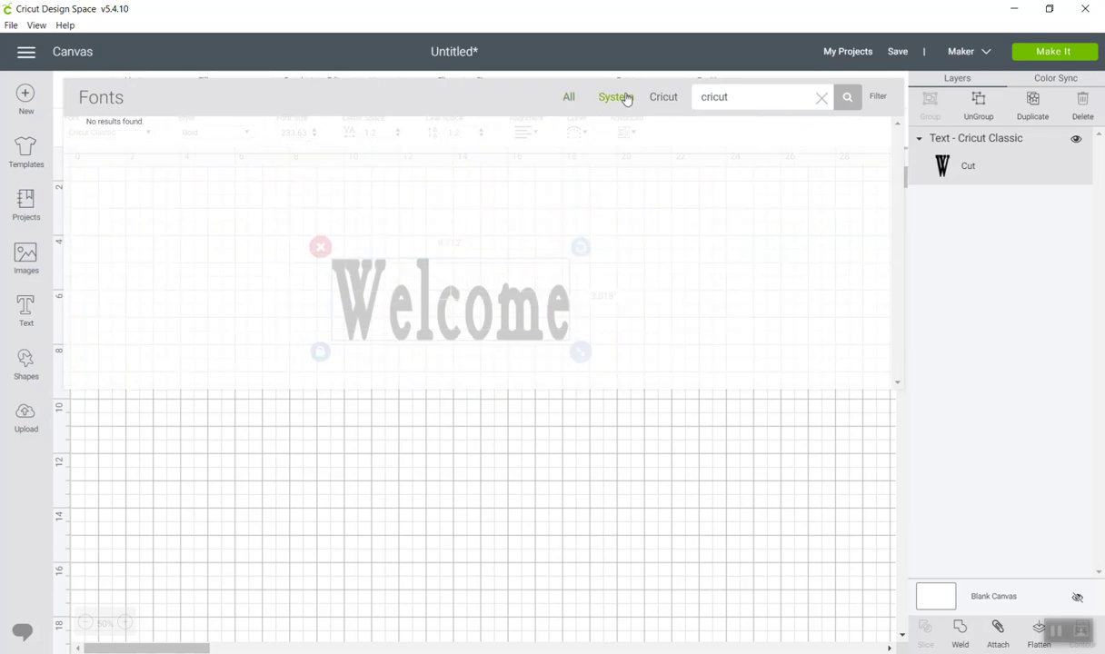
left_click(761, 100)
key("BackSpace")
key("BackSpace")
key("BackSpace")
key("BackSpace")
key("BackSpace")
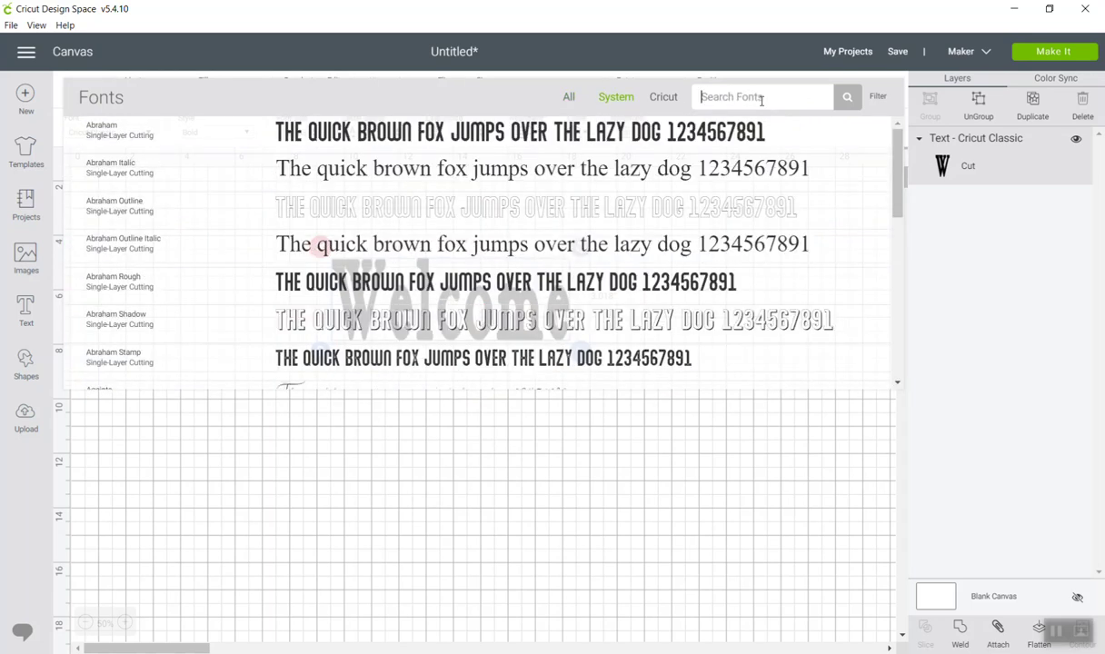
type("ag")
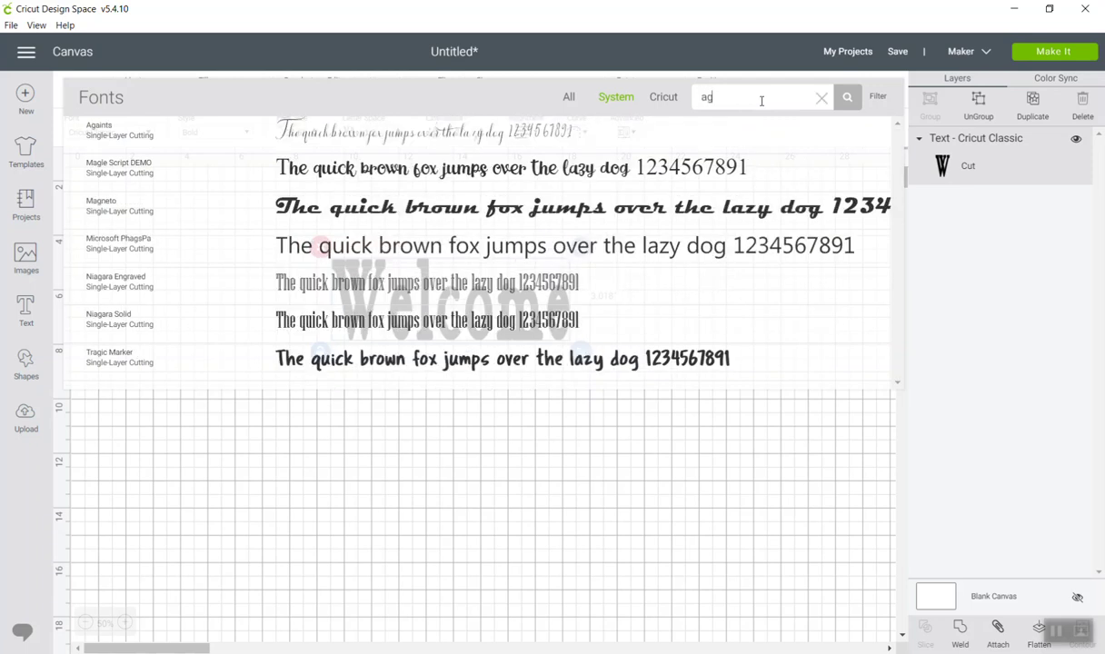
left_click(599, 136)
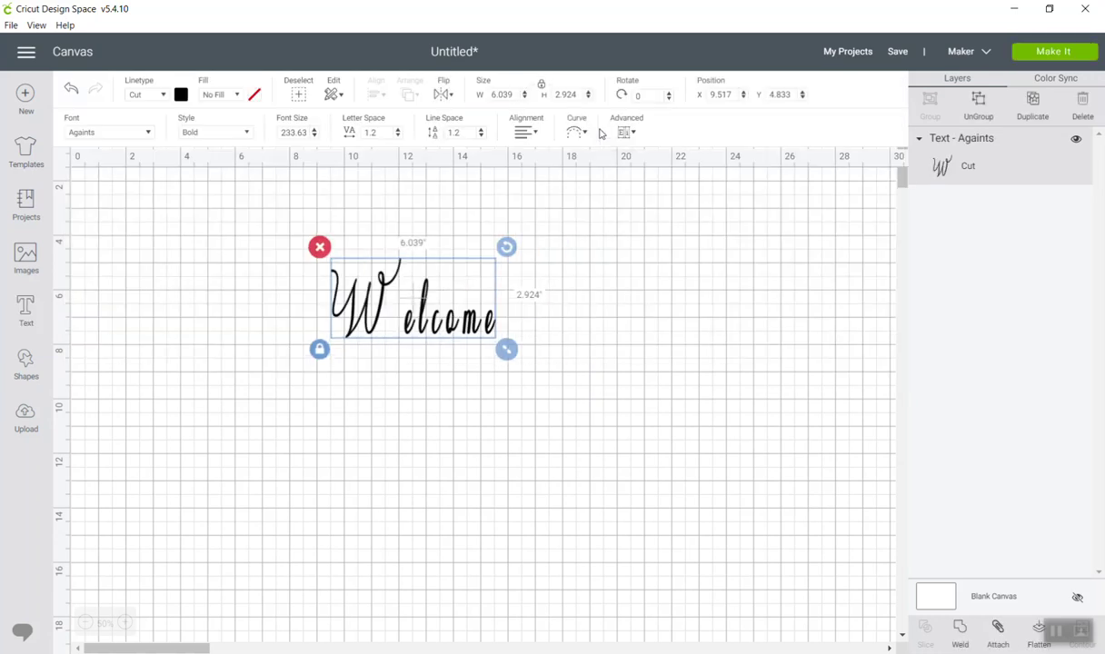
Unlock proportions, stretch Welcome to 12.539 × 5.118 inches and place it at X 9.851, Y 2.278.
left_click(320, 350)
left_click_drag(506, 350, 690, 417)
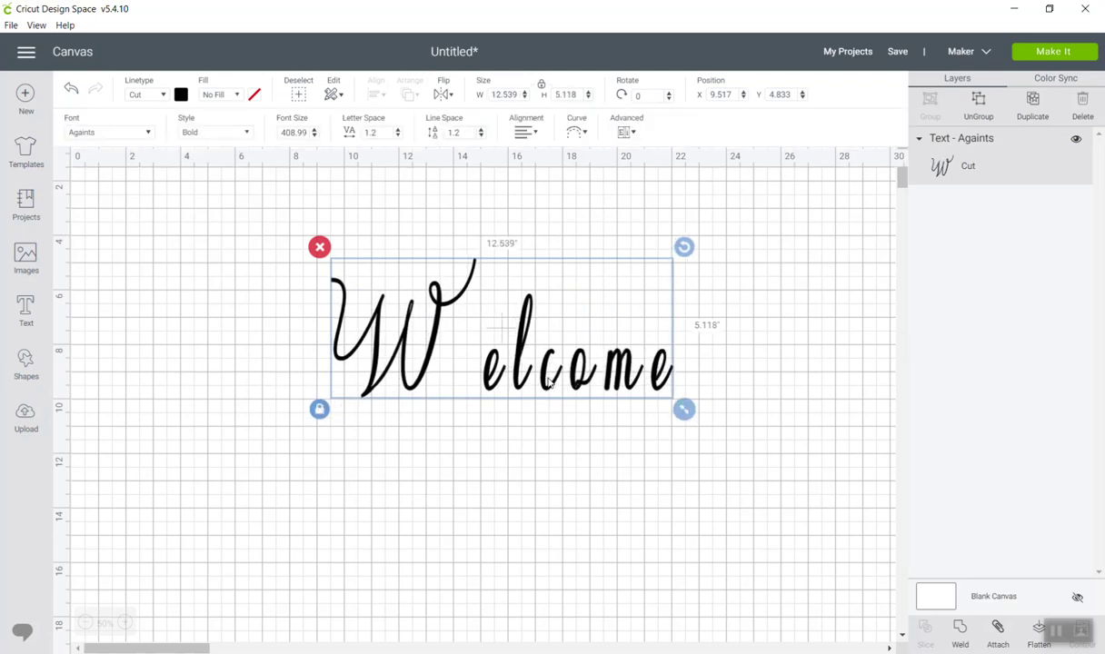
left_click_drag(526, 368, 576, 317)
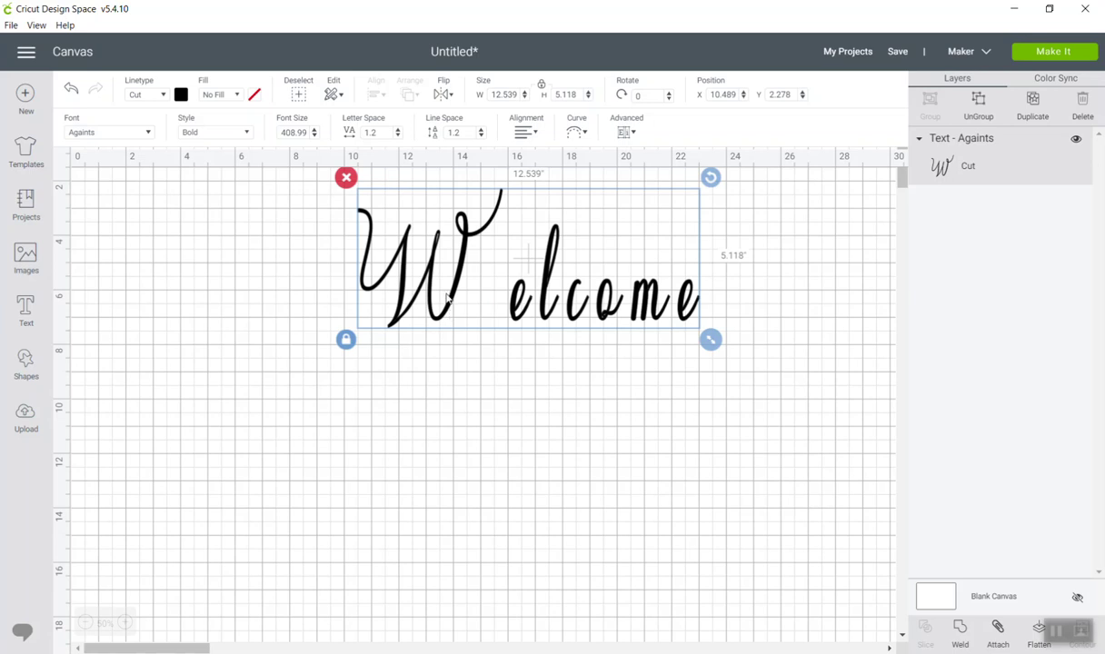
mouse_move(446, 300)
left_mouse_down()
mouse_move(390, 339)
mouse_move(464, 298)
mouse_move(430, 297)
left_mouse_up()
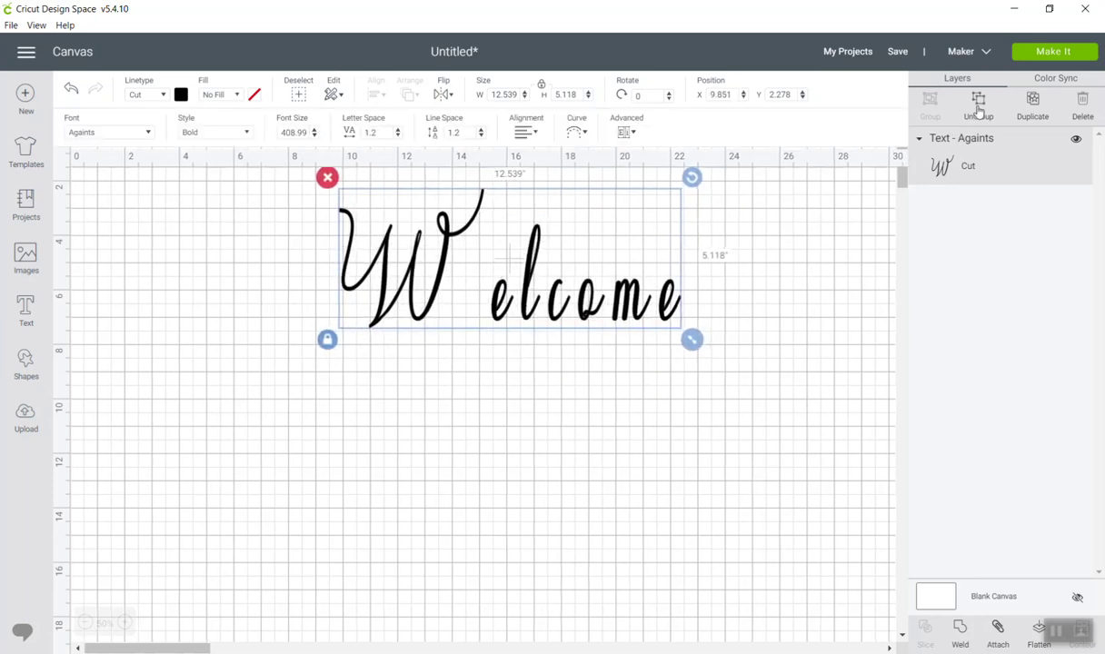
Ungroup Welcome into letters, briefly regroup to nudge the word, then ungroup it again.
left_click(978, 109)
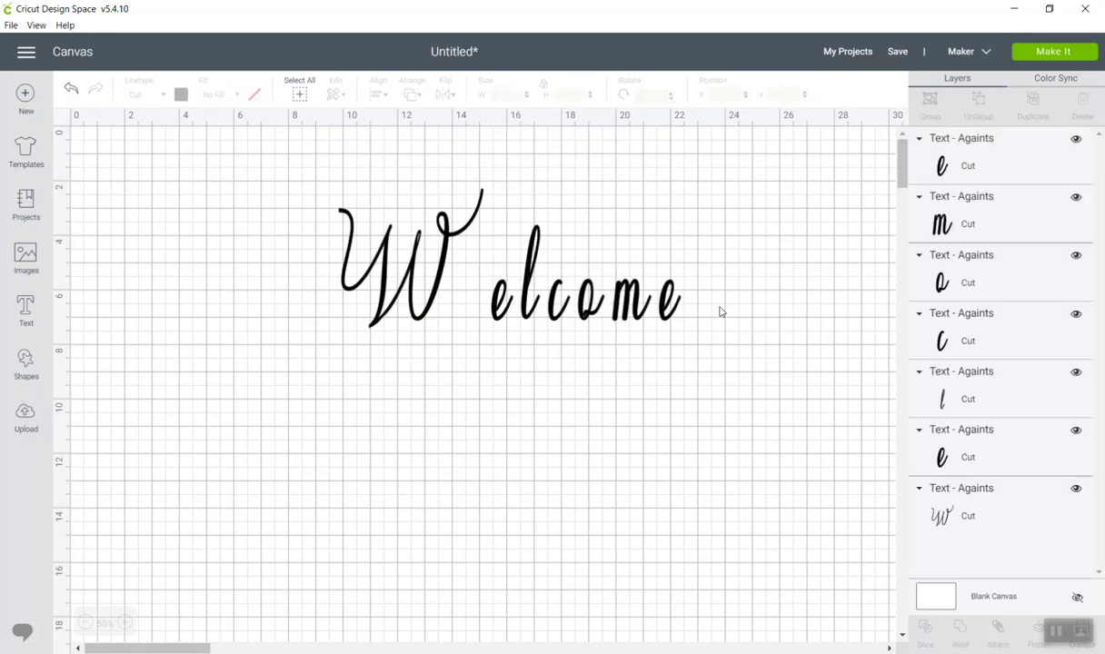
left_click_drag(703, 323, 469, 263)
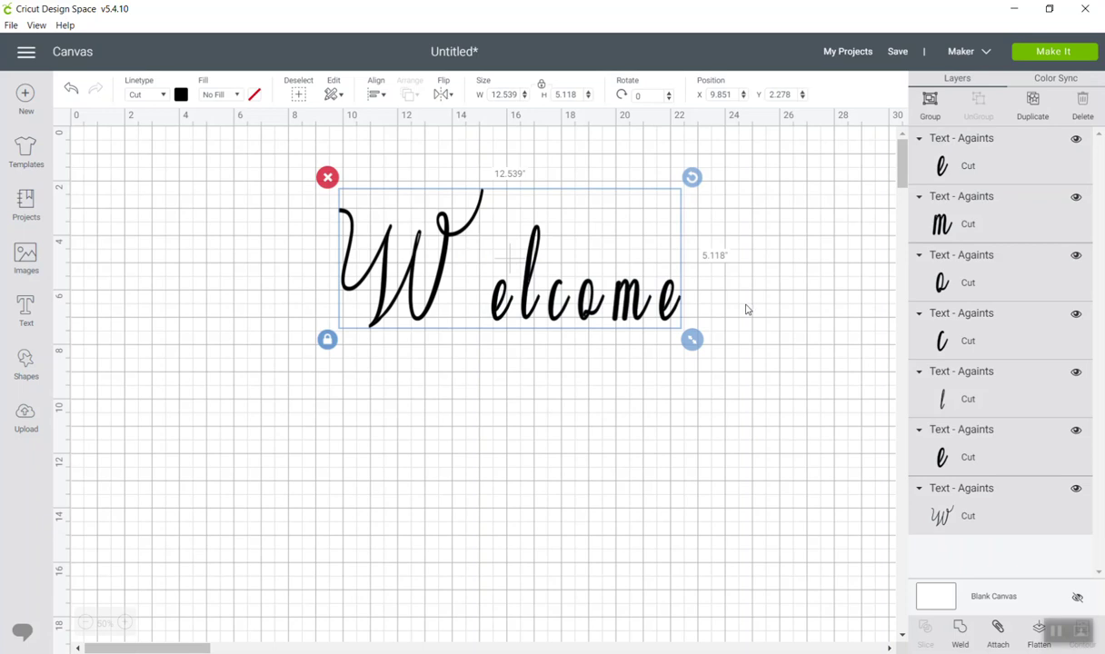
left_click(707, 288)
left_click_drag(718, 328, 481, 284)
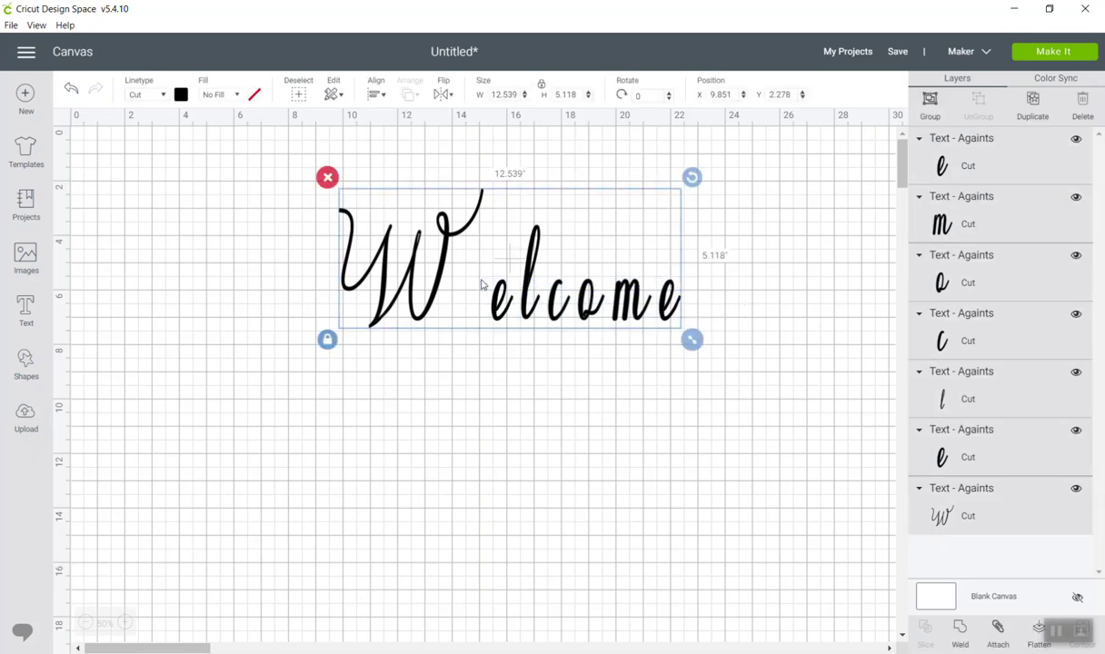
left_click(929, 100)
mouse_move(574, 290)
left_mouse_down()
mouse_move(614, 290)
mouse_move(567, 294)
left_mouse_up()
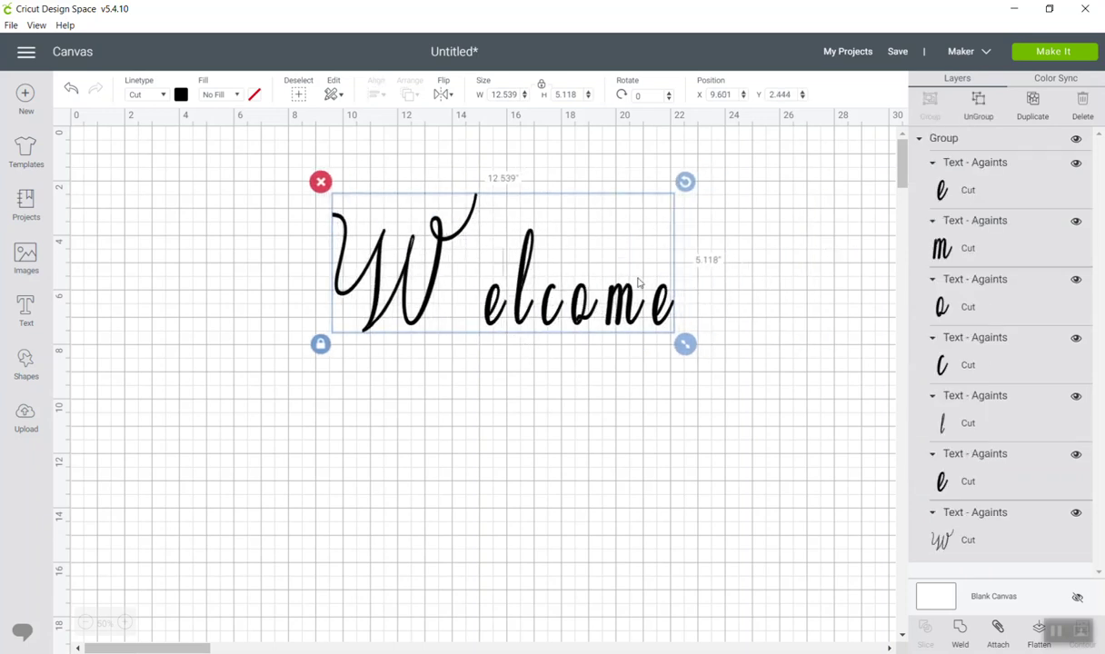
left_click(979, 110)
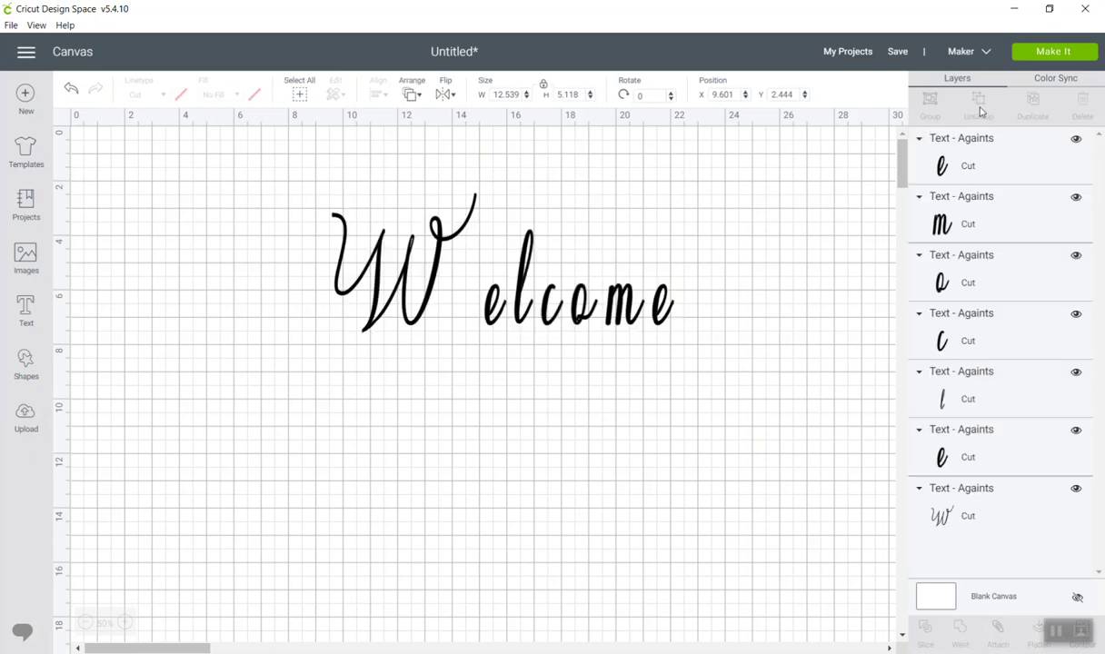
Move the W to the upper left, apart from the letters 'elcome'.
left_click(439, 287)
left_click(494, 272)
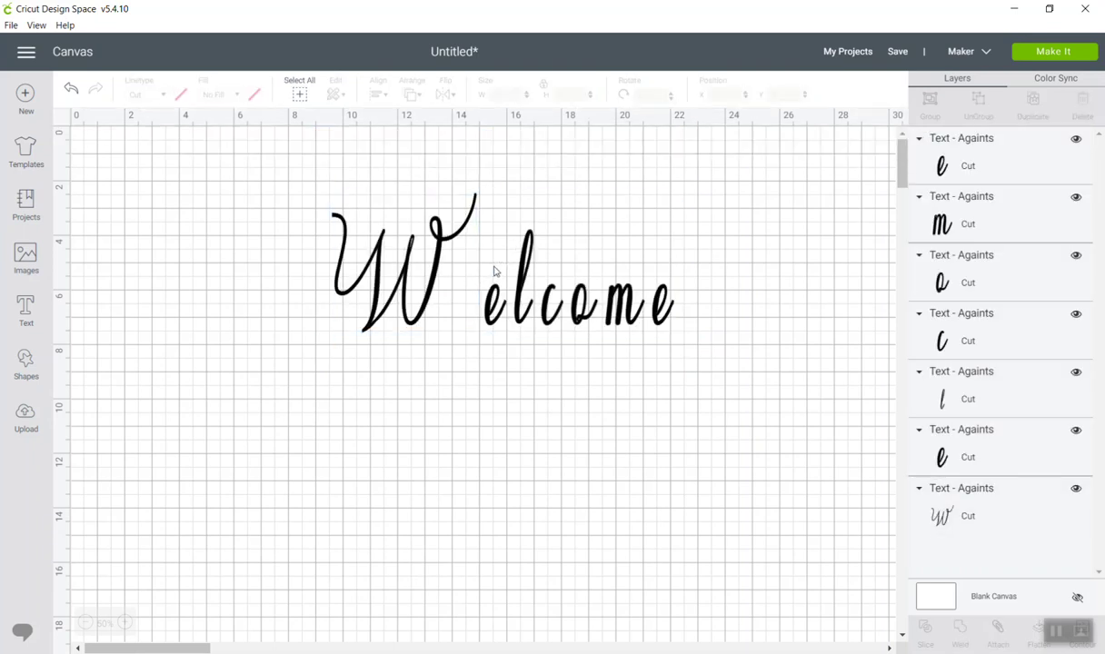
left_click(415, 283)
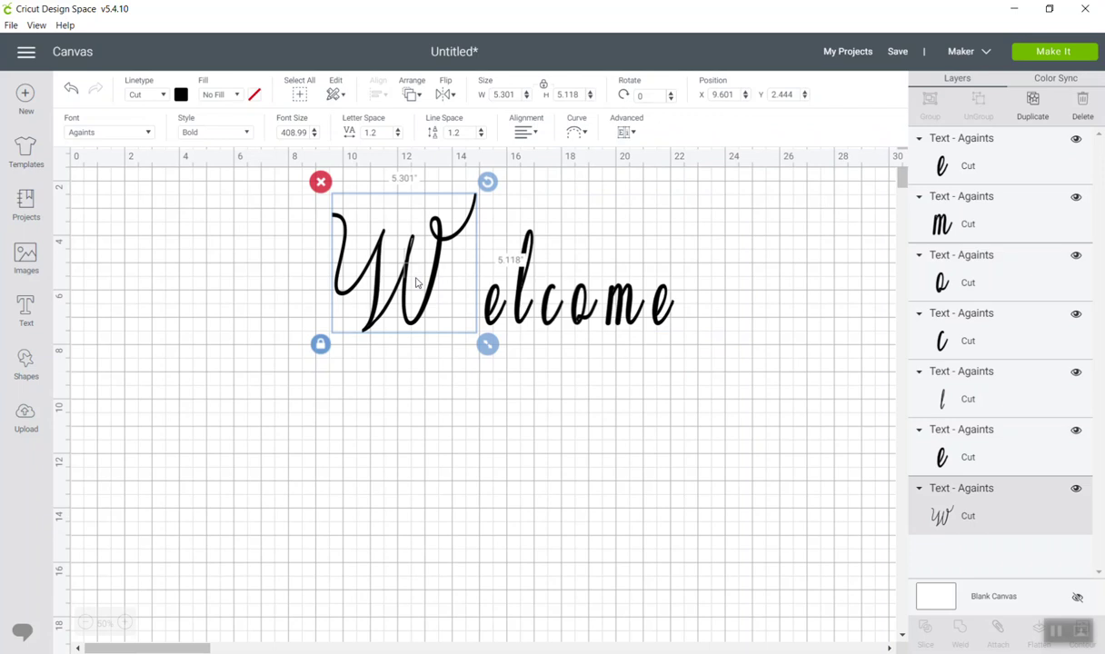
left_click_drag(415, 283, 288, 270)
left_click_drag(470, 249, 714, 356)
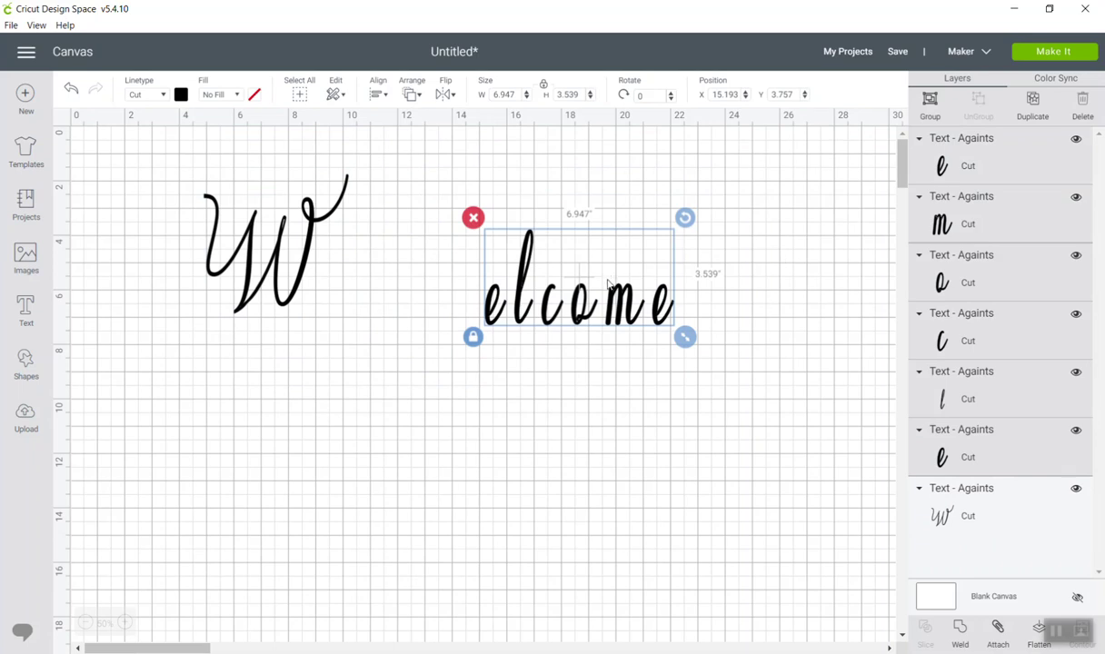
left_click_drag(606, 279, 644, 237)
left_click(578, 304)
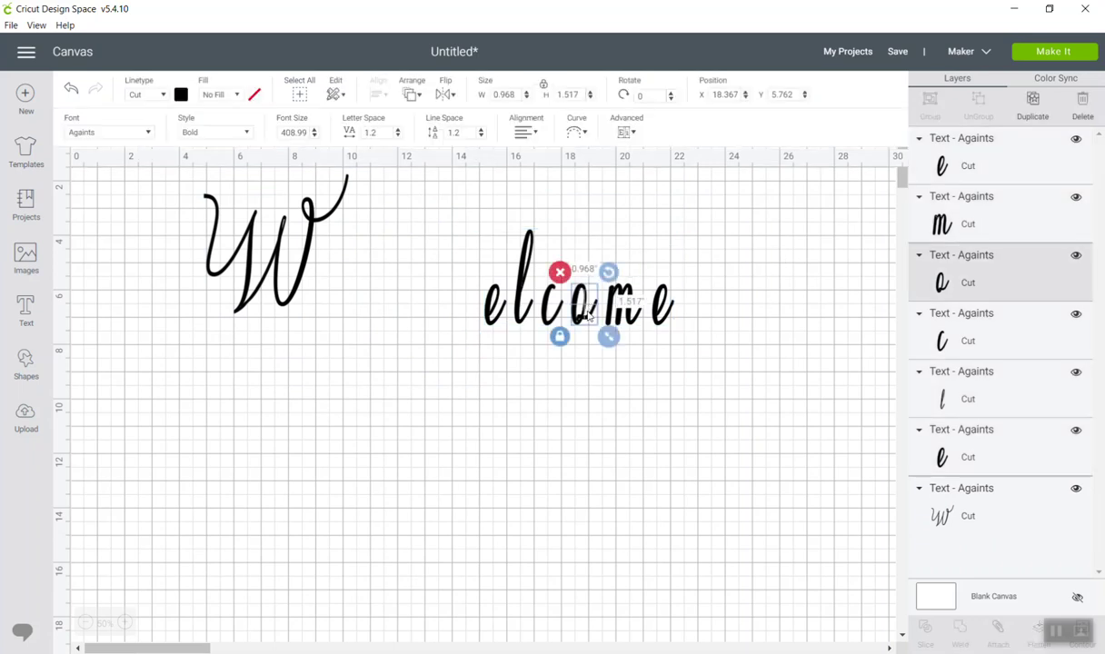
left_click(691, 338)
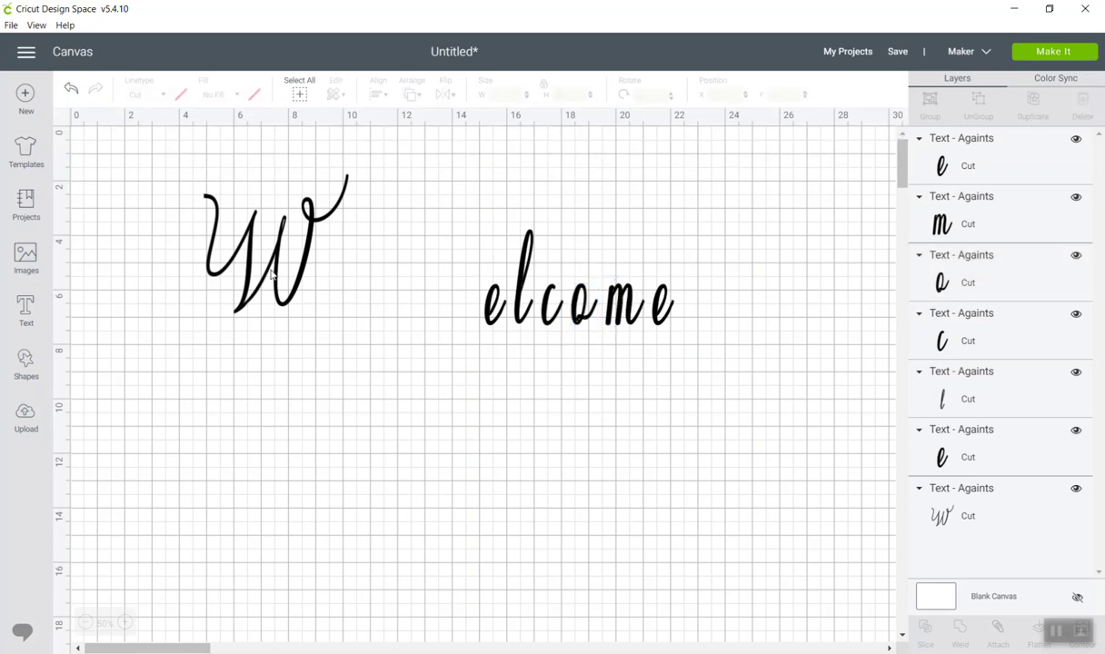
Add a new text layer with the swash character 't' set in the system font I Love Glitter.
left_click(29, 315)
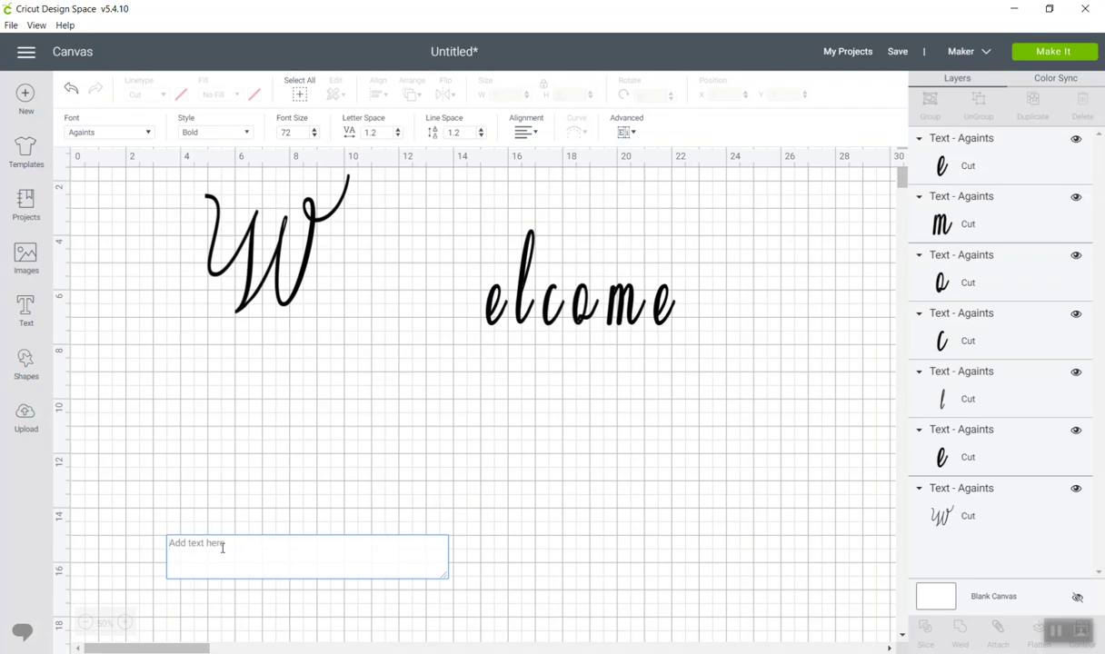
type("t")
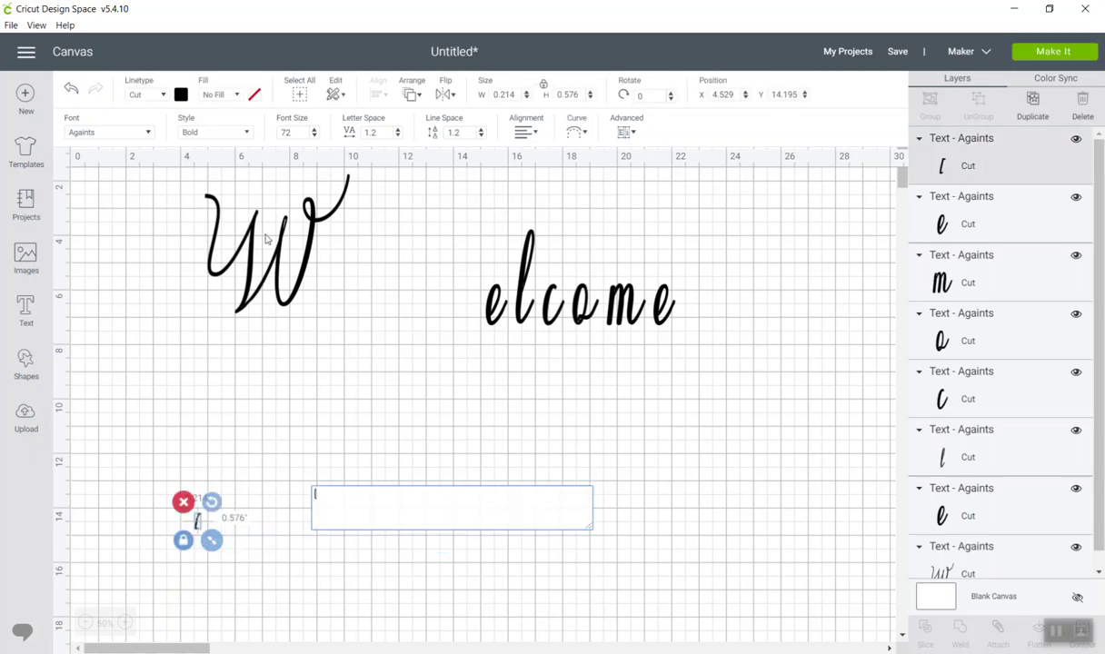
left_click(114, 134)
left_click_drag(696, 96, 651, 103)
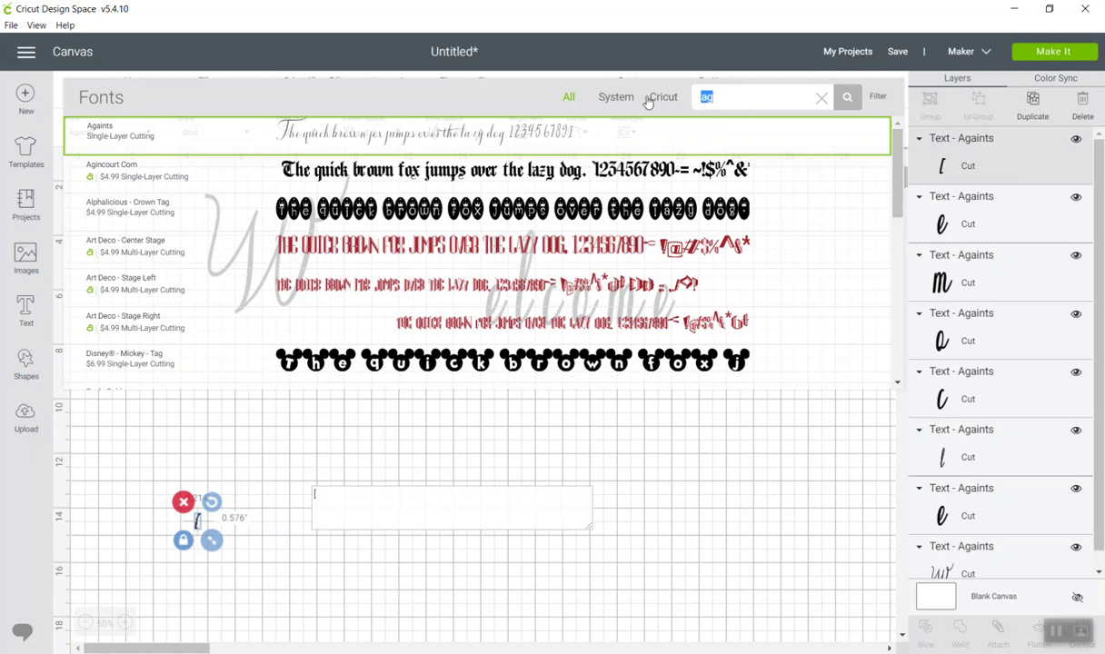
key("BackSpace")
type("i")
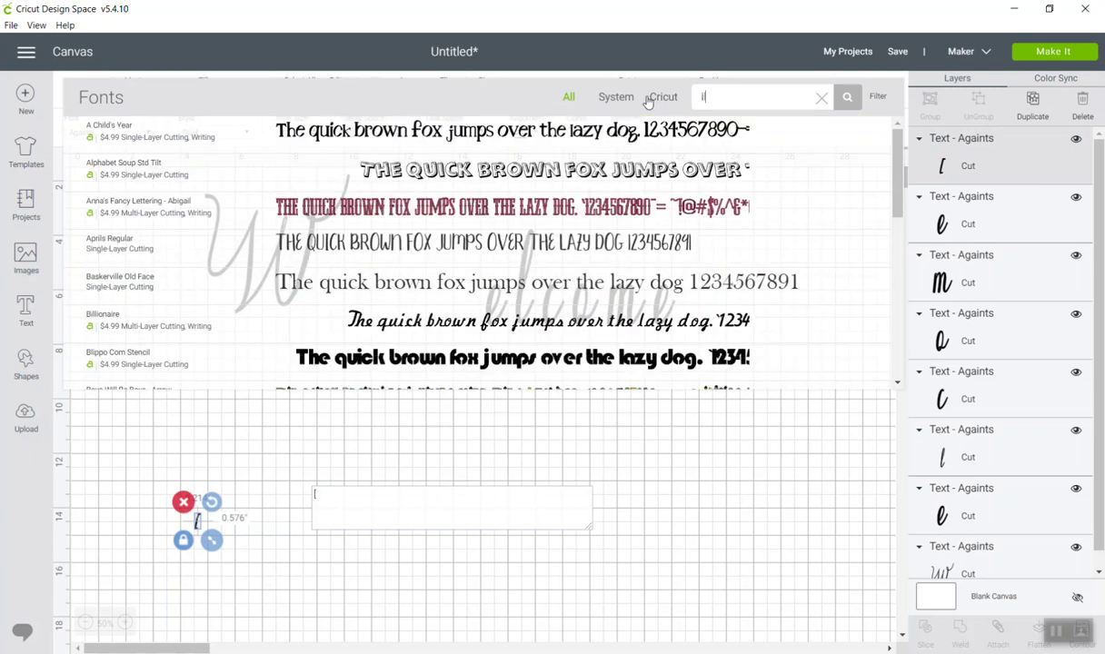
type("lov")
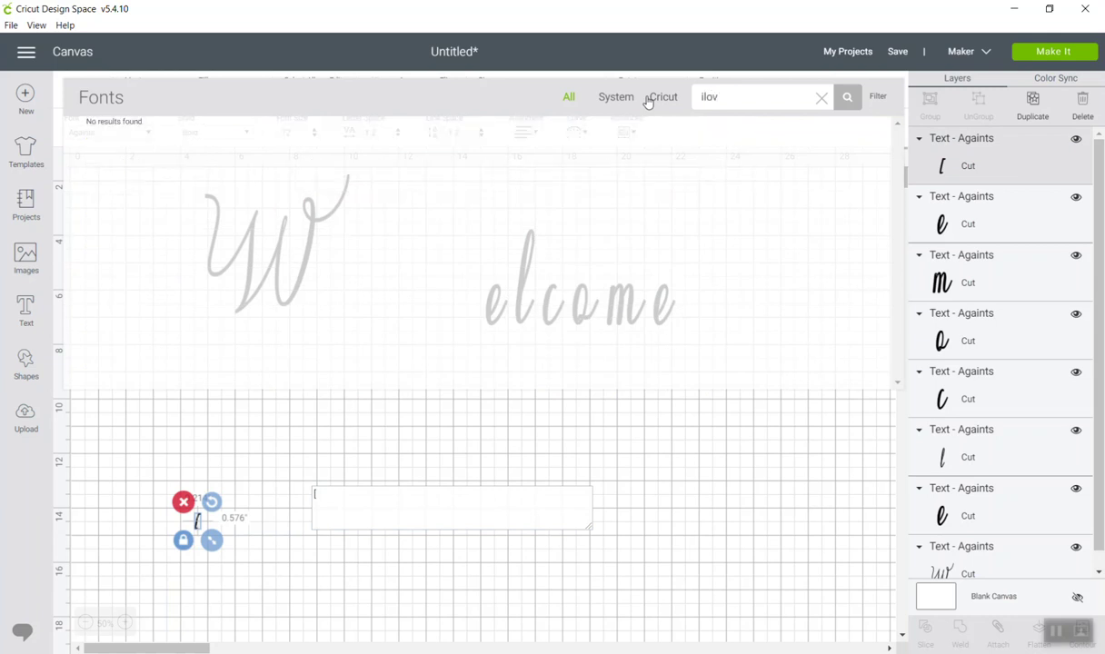
key("BackSpace")
key("BackSpace")
key("BackSpace")
key("BackSpace")
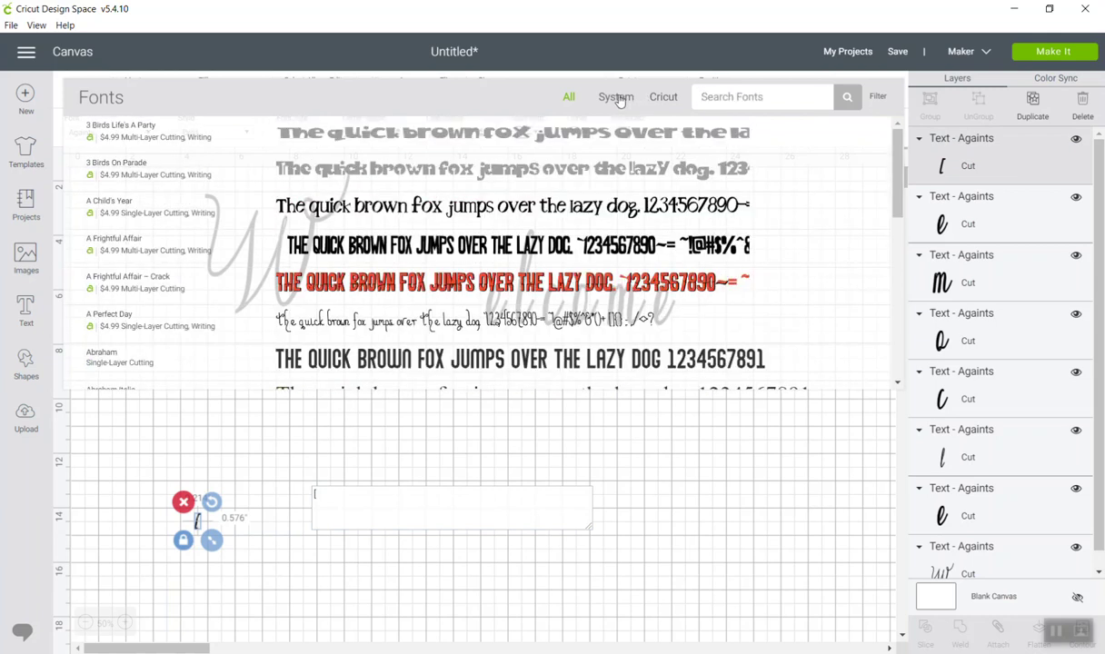
left_click(616, 97)
left_click(756, 94)
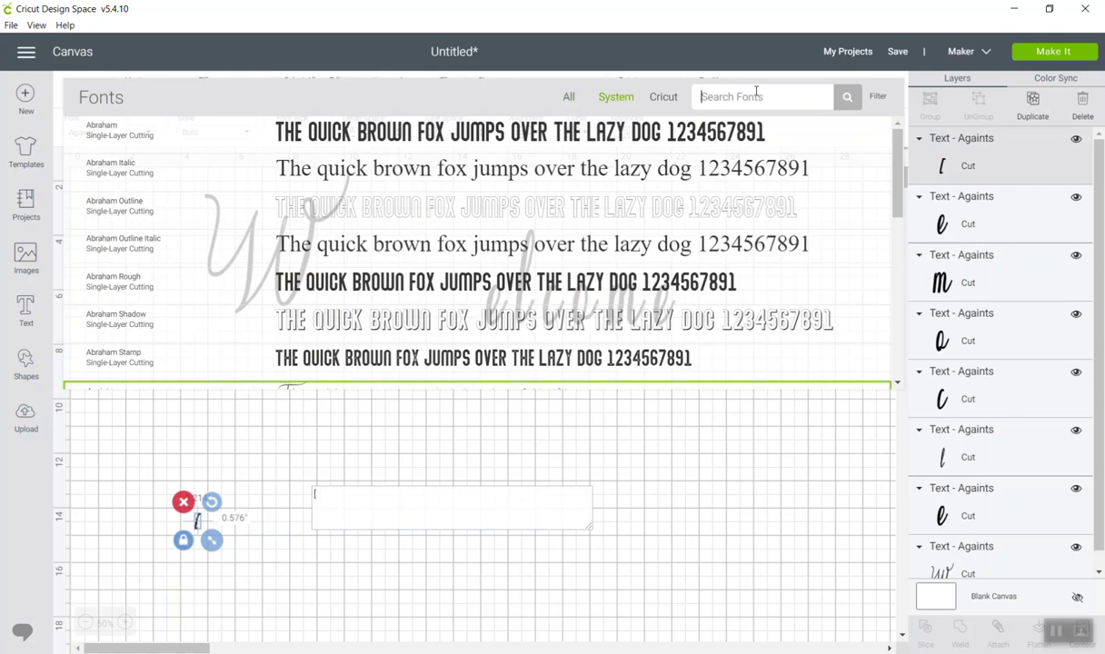
type("gli")
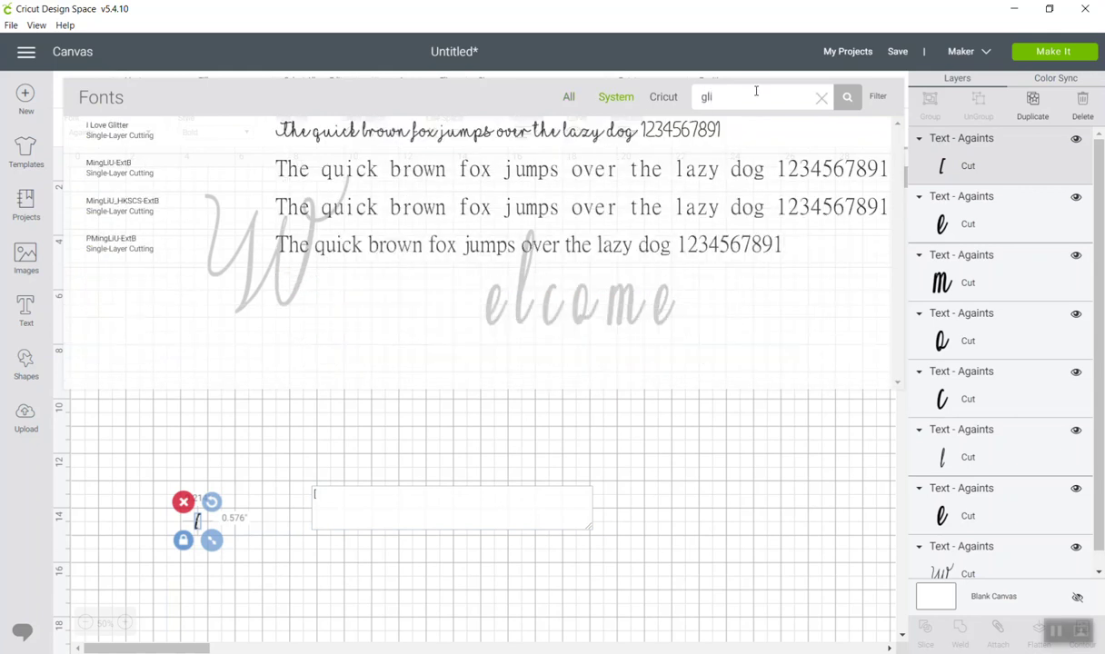
left_click(562, 134)
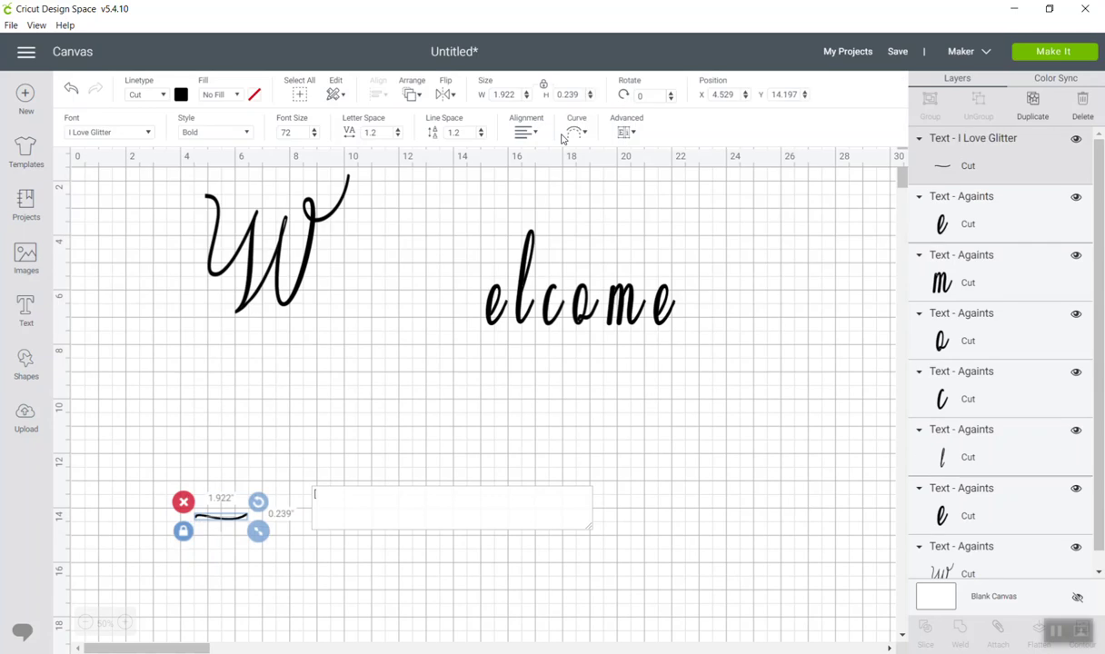
Move the W down-right and, at 75% zoom, butt the swash against its top-left stroke.
left_click_drag(298, 292, 356, 411)
left_click(242, 511)
mouse_move(244, 506)
left_mouse_down()
mouse_move(238, 330)
mouse_move(241, 312)
mouse_move(261, 317)
left_mouse_up()
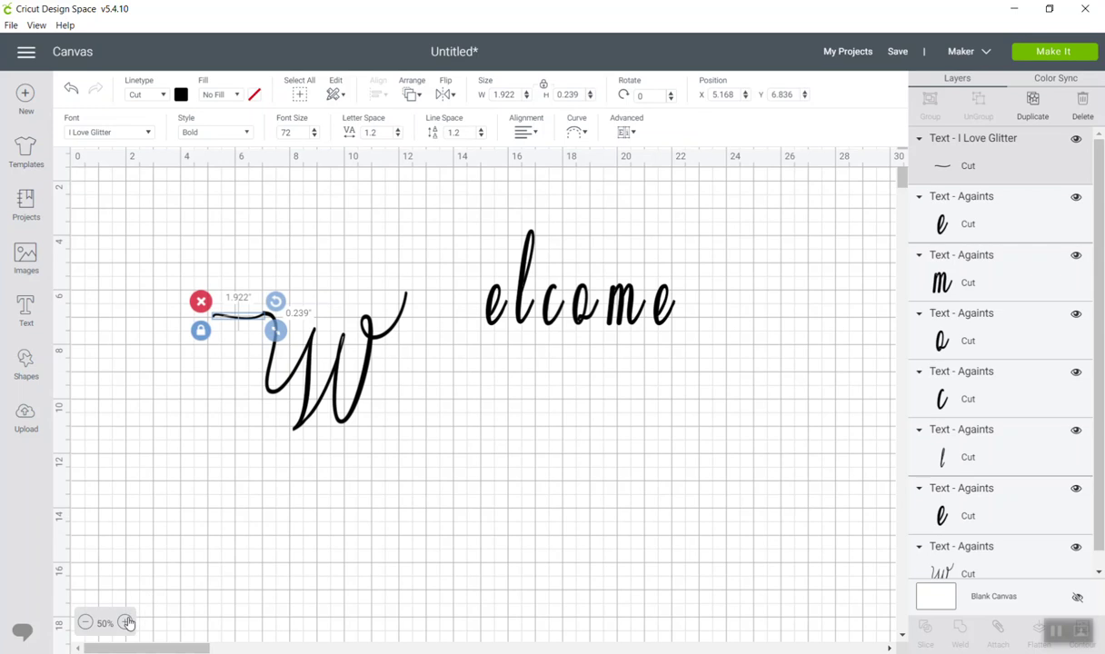
left_click(128, 623)
left_click(417, 265)
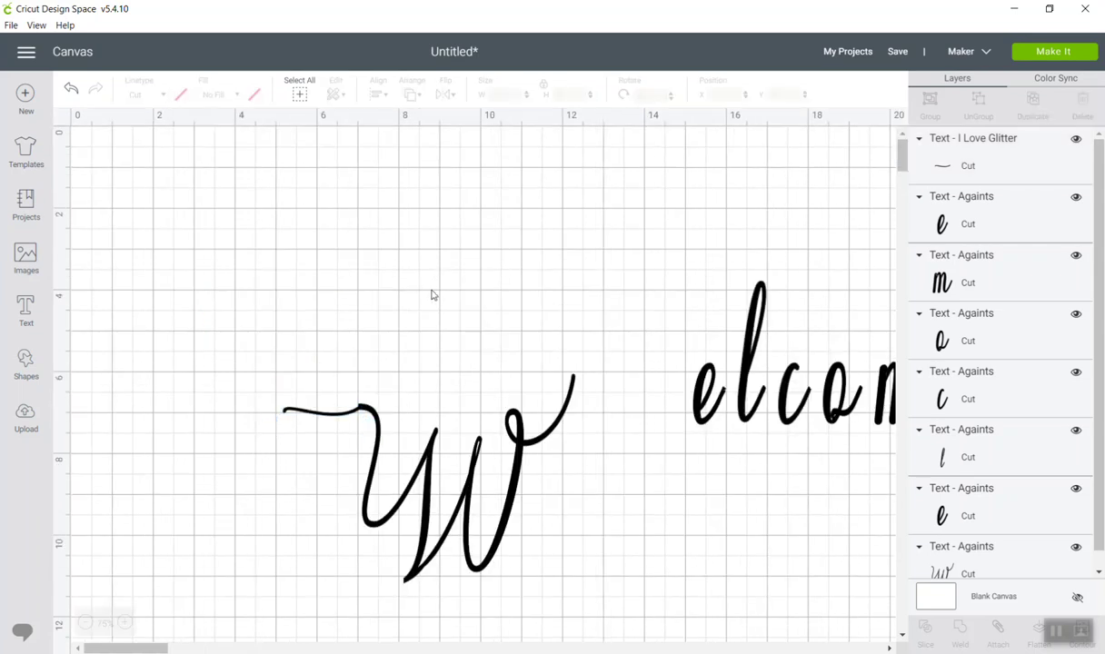
left_click(351, 415)
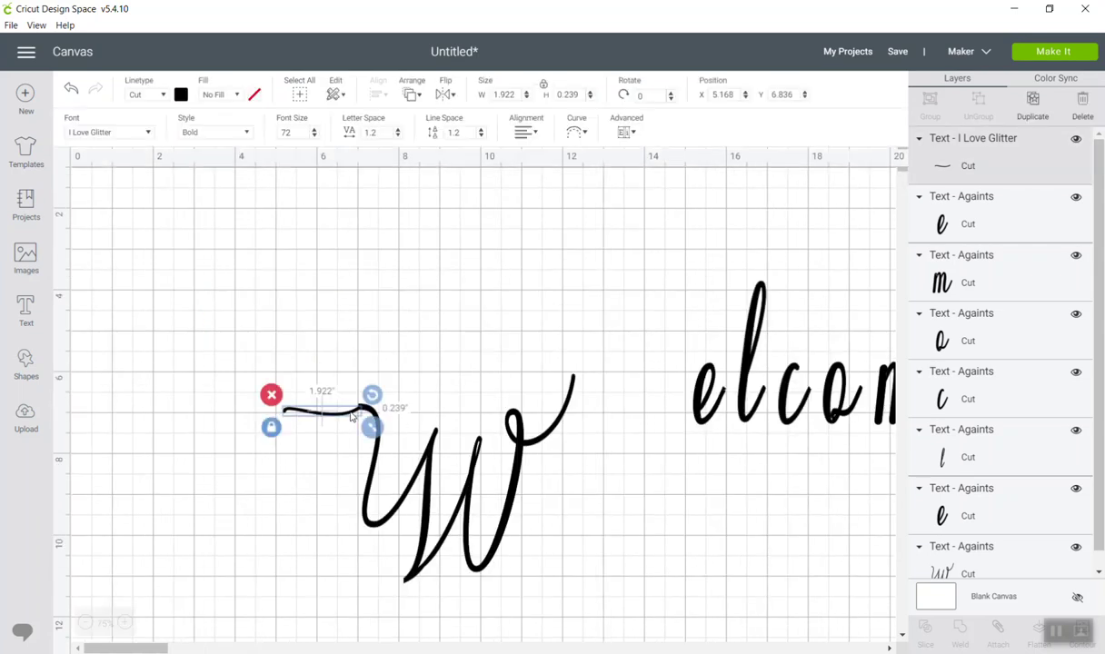
left_click_drag(352, 415, 350, 413)
left_click(310, 338)
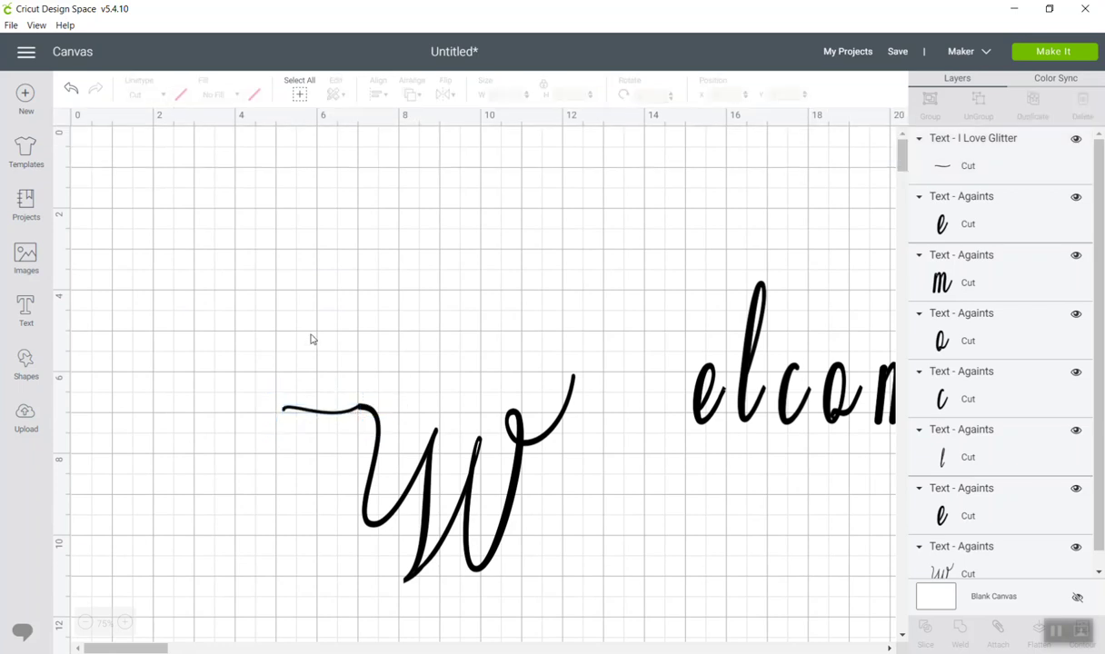
left_click(379, 437)
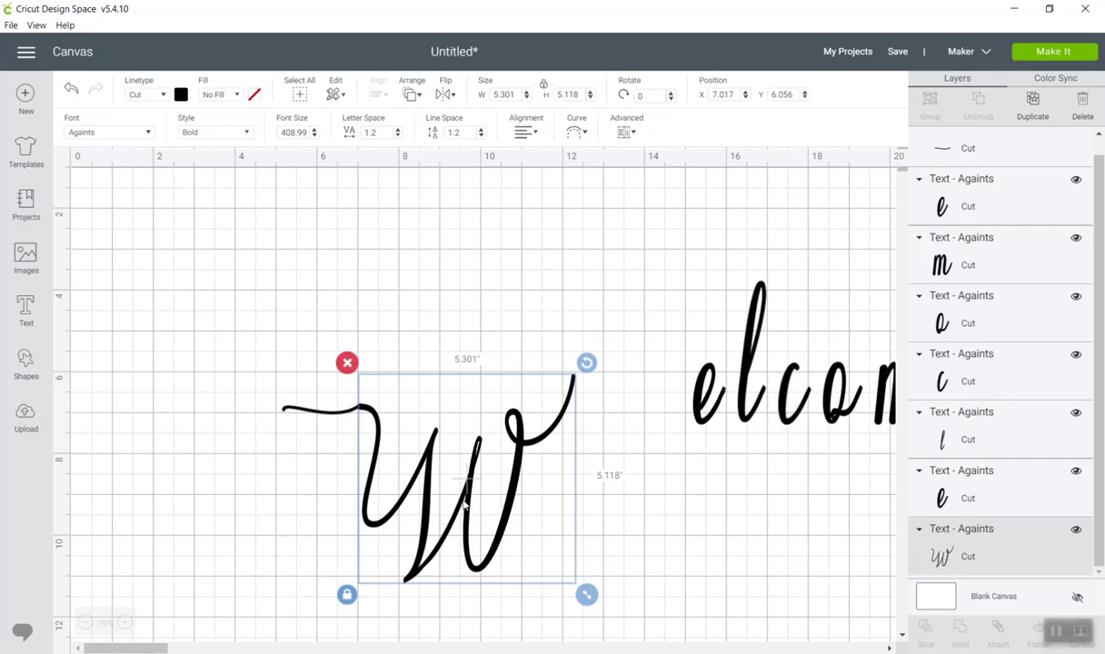
Change the W glyph's style to Regular, shrinking it to 5.239 × 5.01 inches.
left_click(226, 138)
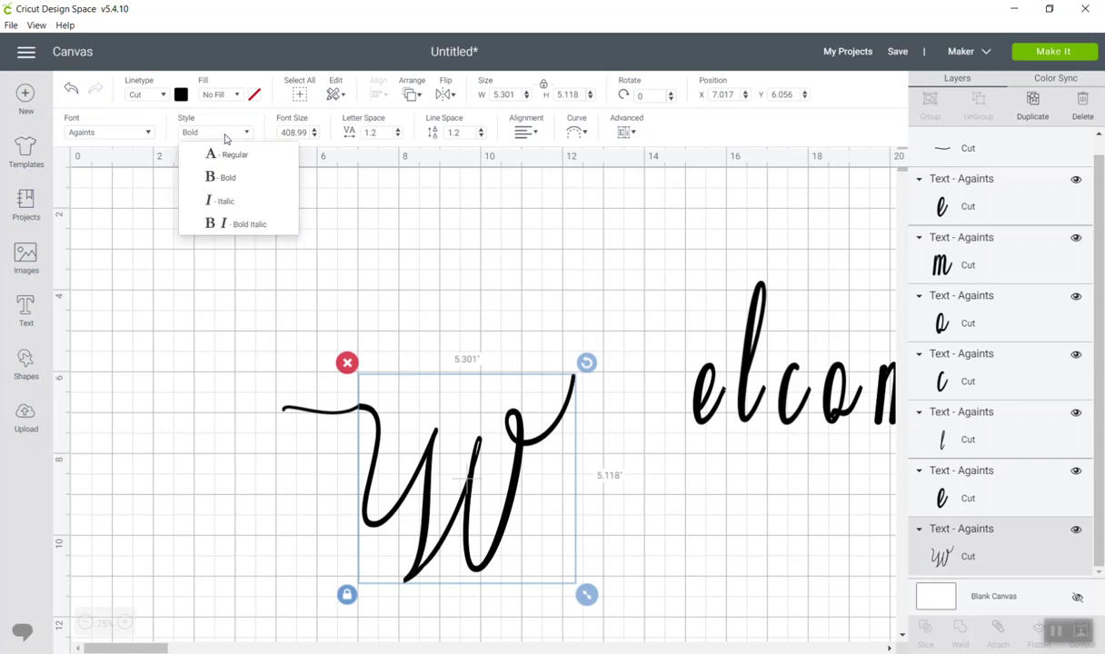
left_click(230, 155)
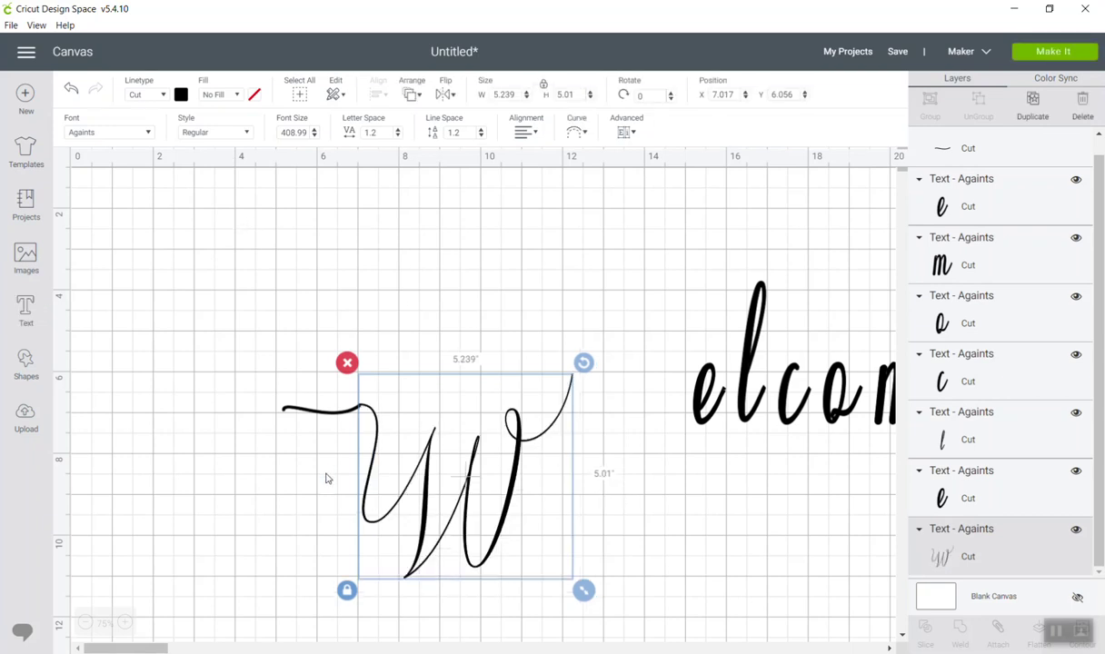
left_click(296, 340)
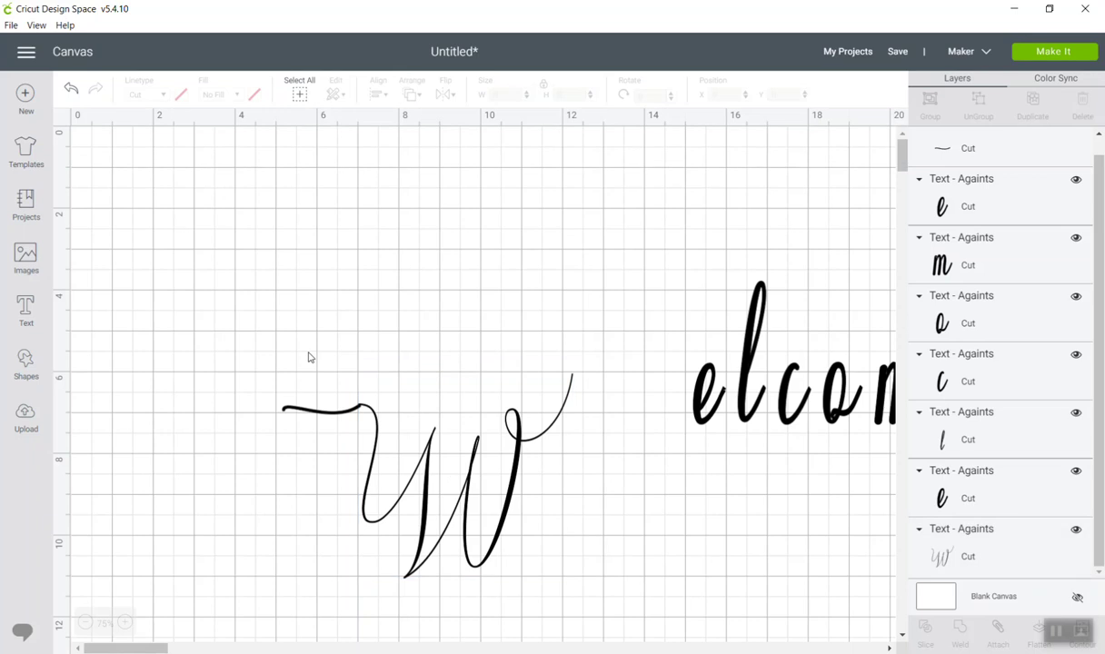
left_click(333, 414)
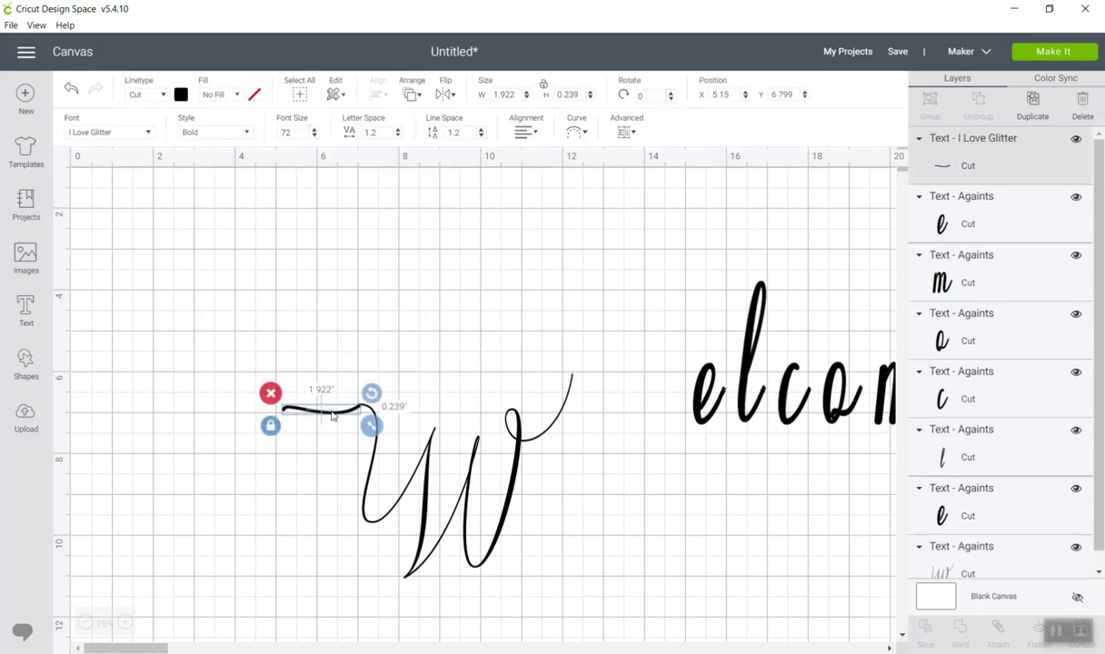
left_click(407, 470)
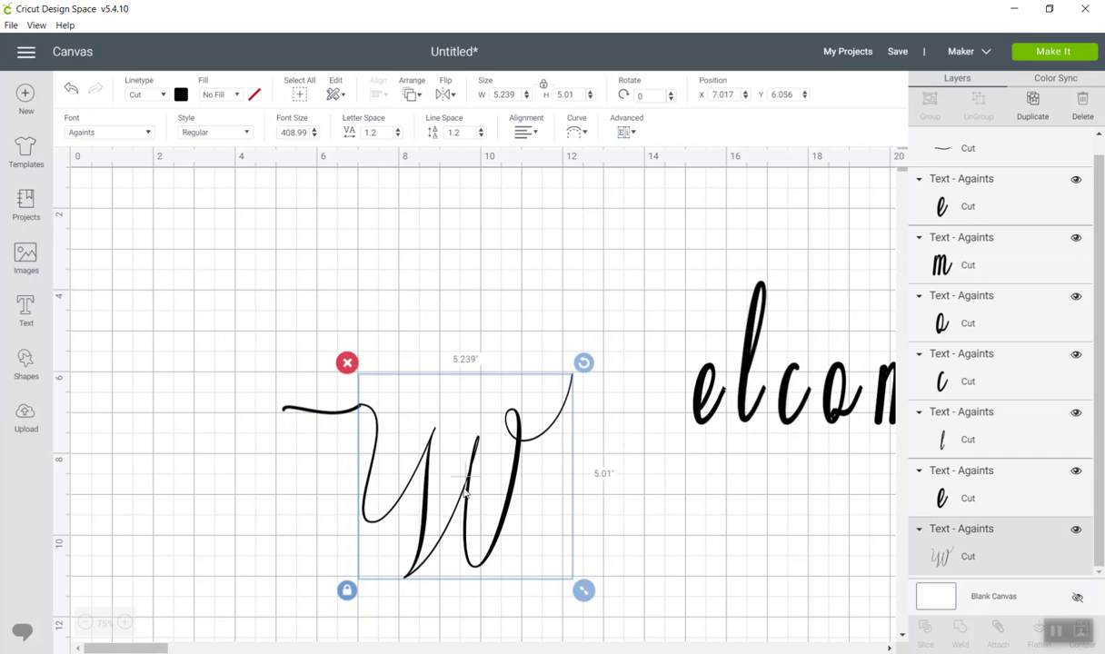
Duplicate the W, move the swash up-left, and stack the copy exactly over the original W.
key("ctrl+d")
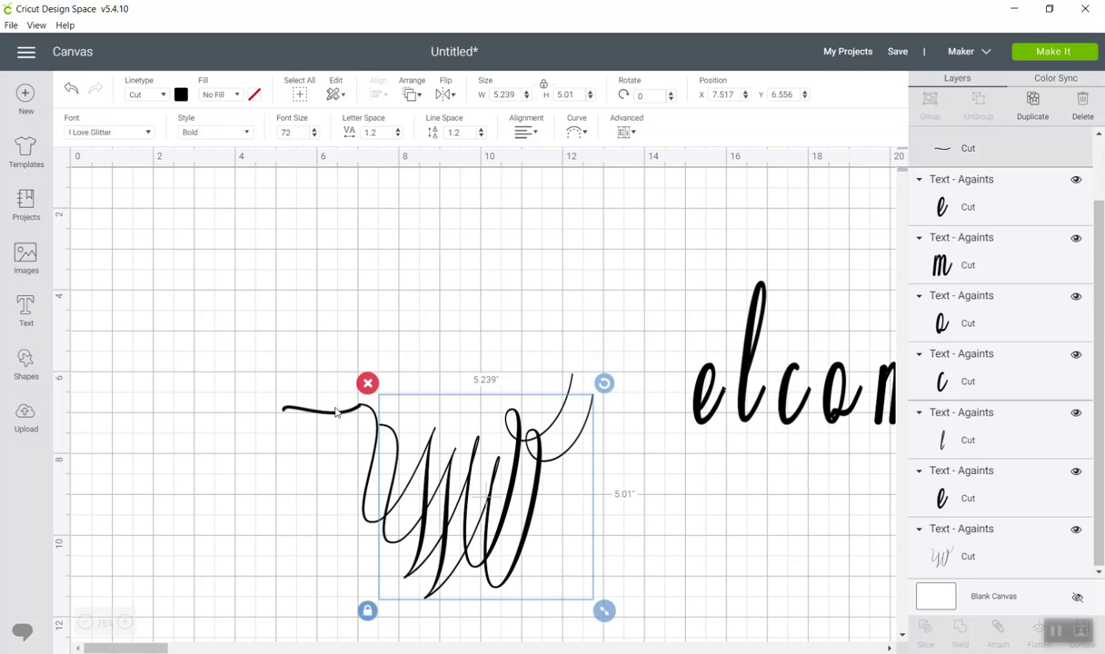
left_click(315, 387)
left_click_drag(315, 388, 261, 295)
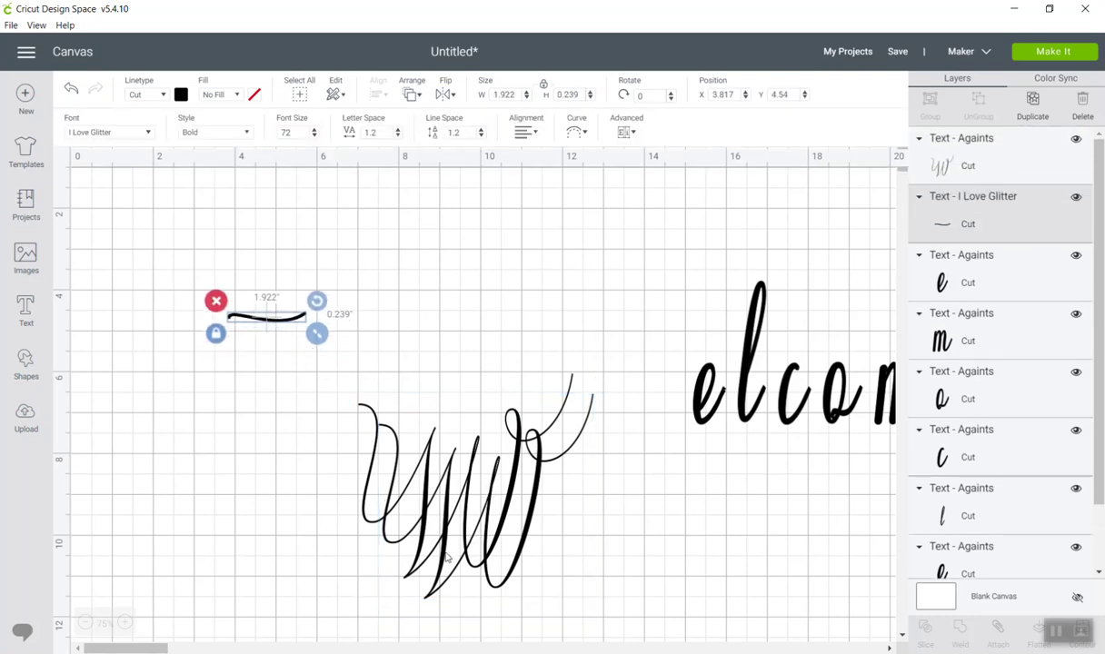
left_click_drag(445, 557, 422, 536)
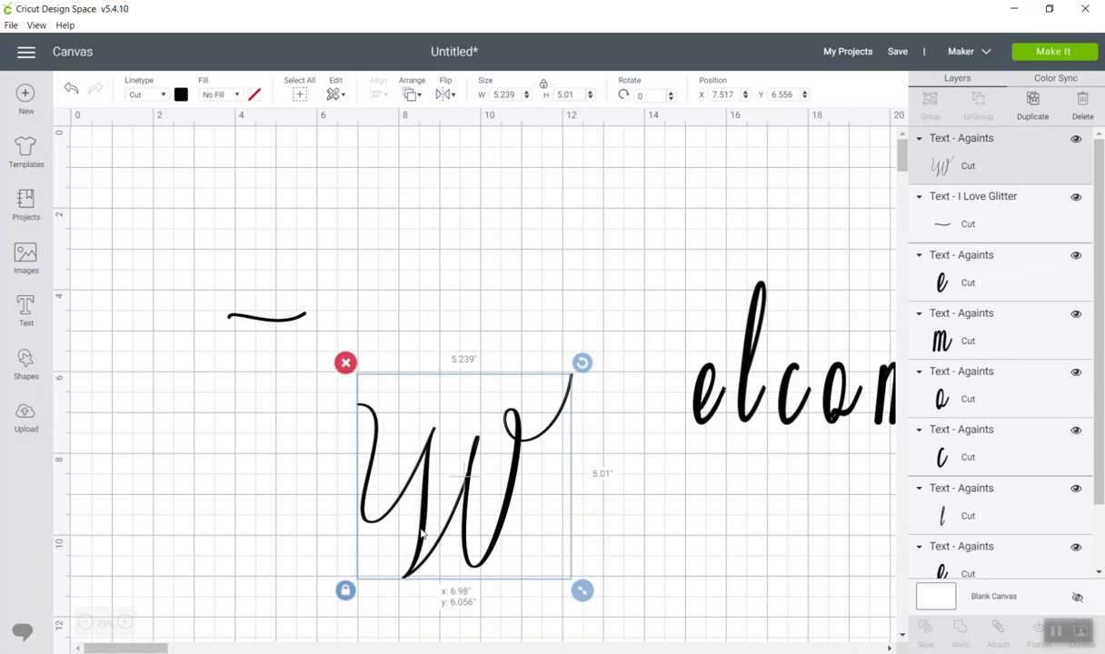
left_click_drag(422, 536, 422, 536)
left_click_drag(515, 611, 362, 357)
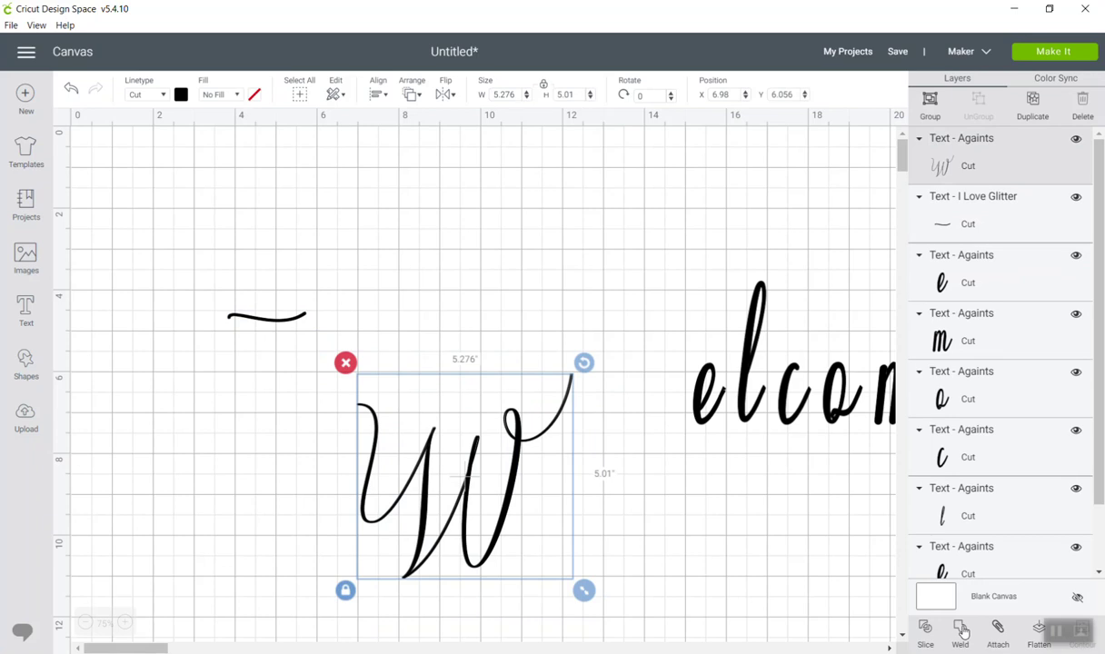
left_click(670, 508)
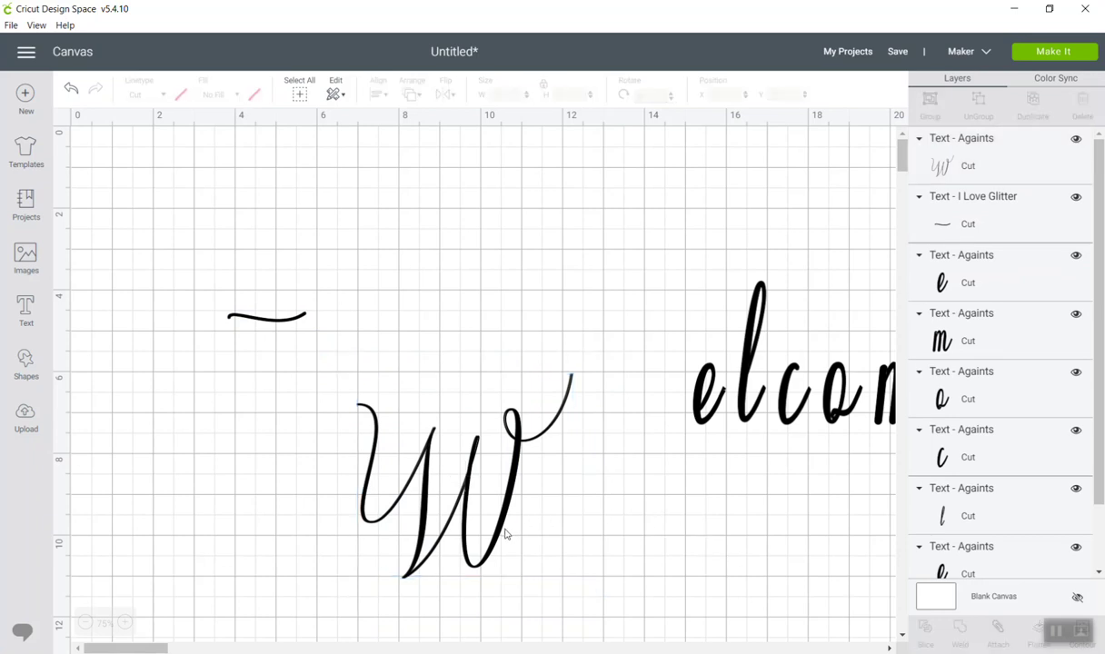
Move one W copy up-right and set the lower W to Bold.
left_click_drag(501, 535, 647, 265)
left_click(465, 491)
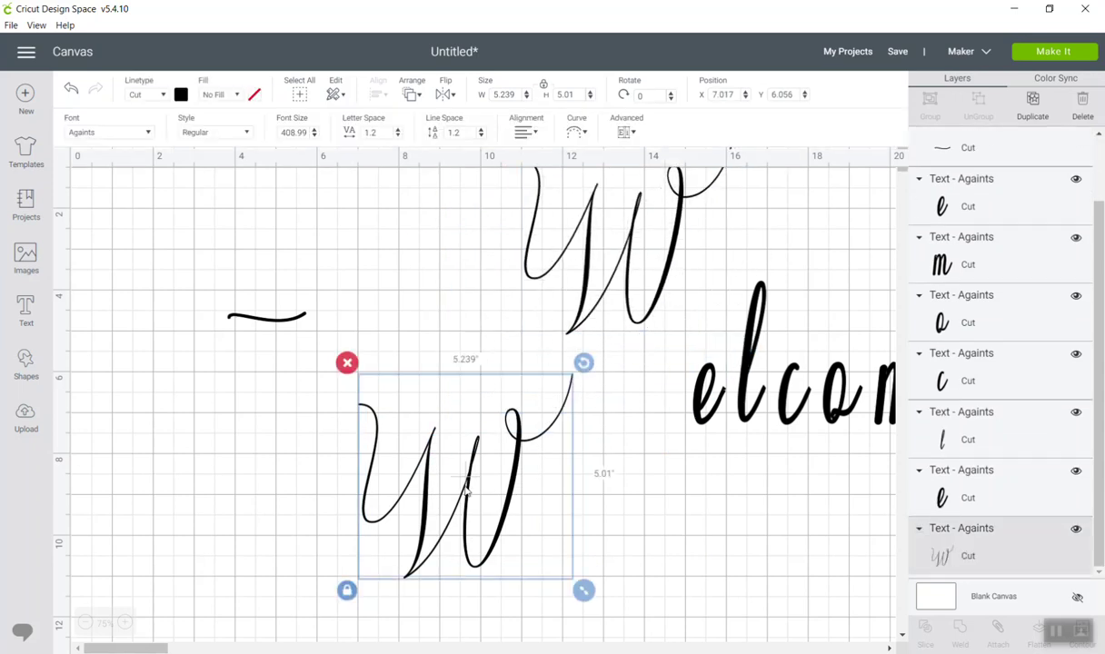
left_click(198, 135)
left_click(219, 178)
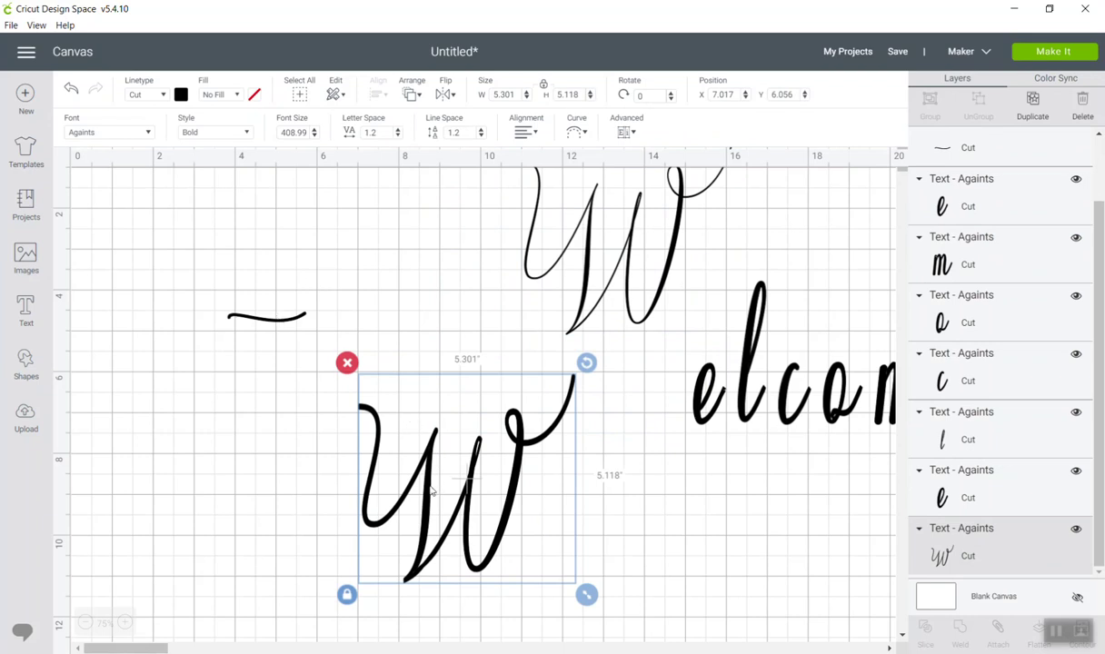
Duplicate and overlap the swash into a thicker 1.94 × 0.295 inch stroke on the W's top-left.
left_click(295, 319)
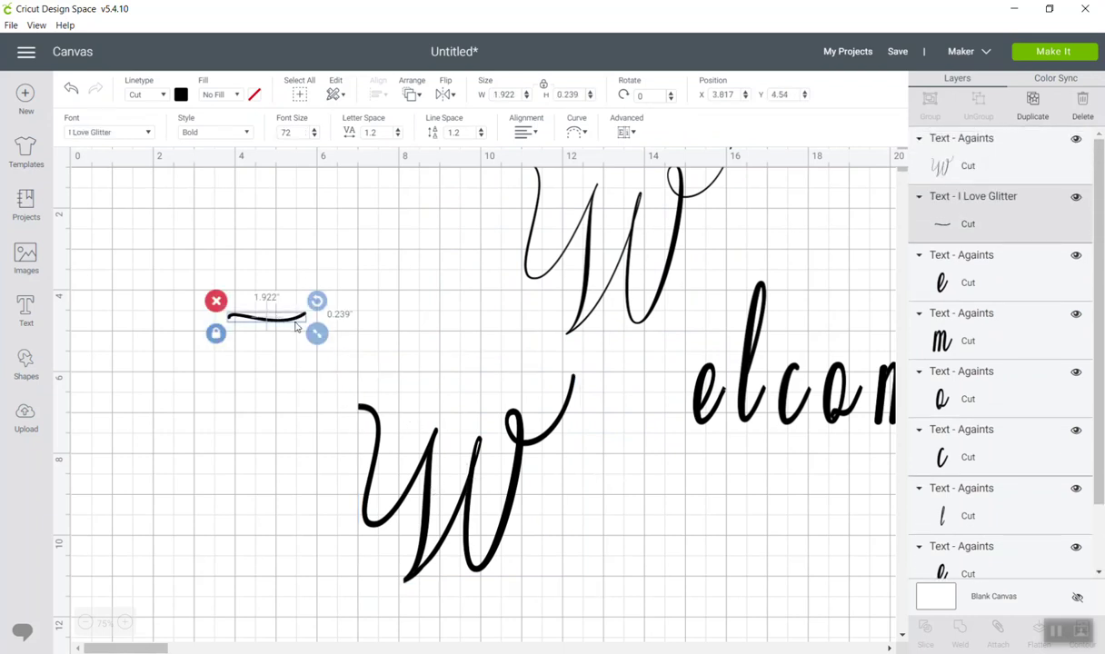
key("ctrl+d")
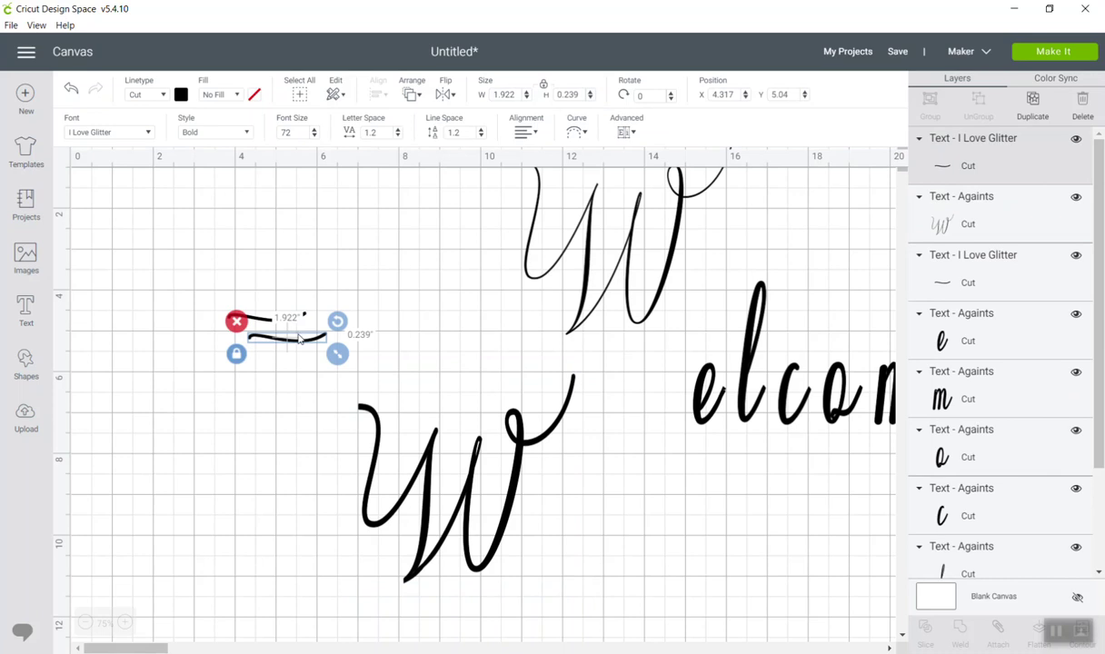
left_click_drag(297, 346, 277, 327)
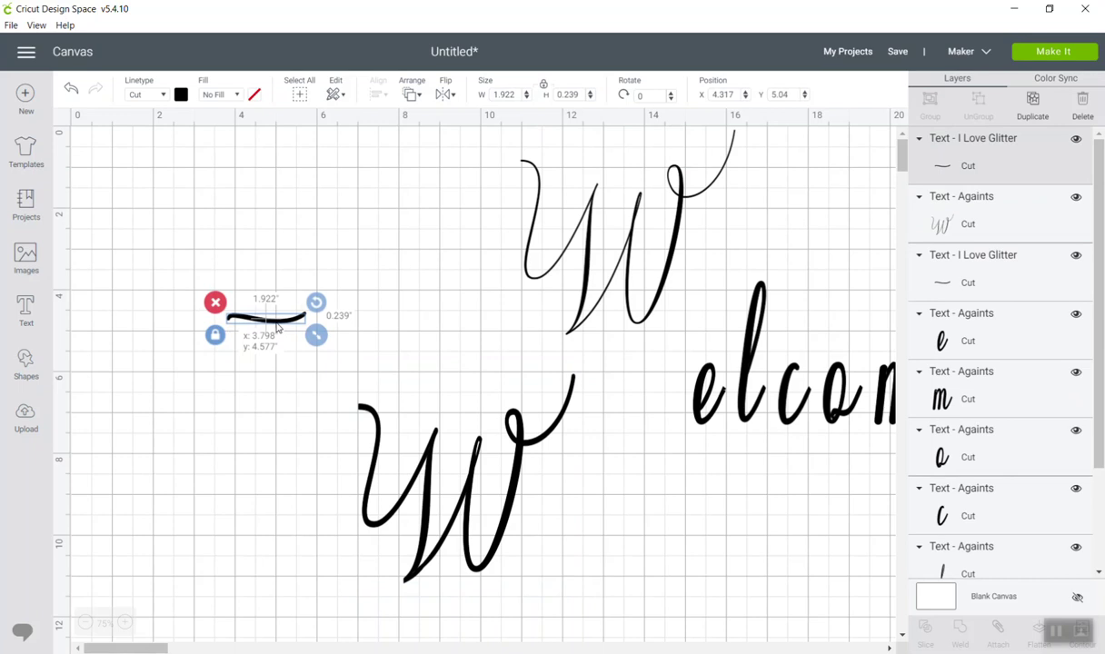
left_click_drag(277, 327, 277, 329)
left_click_drag(247, 279, 301, 355)
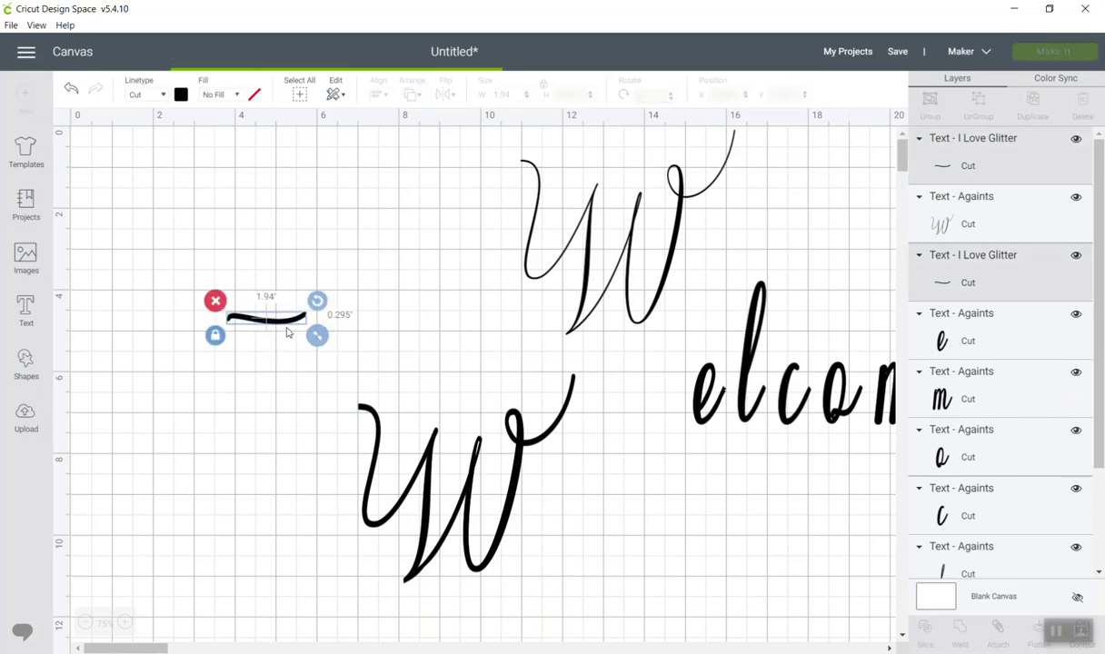
left_click_drag(285, 327, 341, 429)
left_click(218, 297)
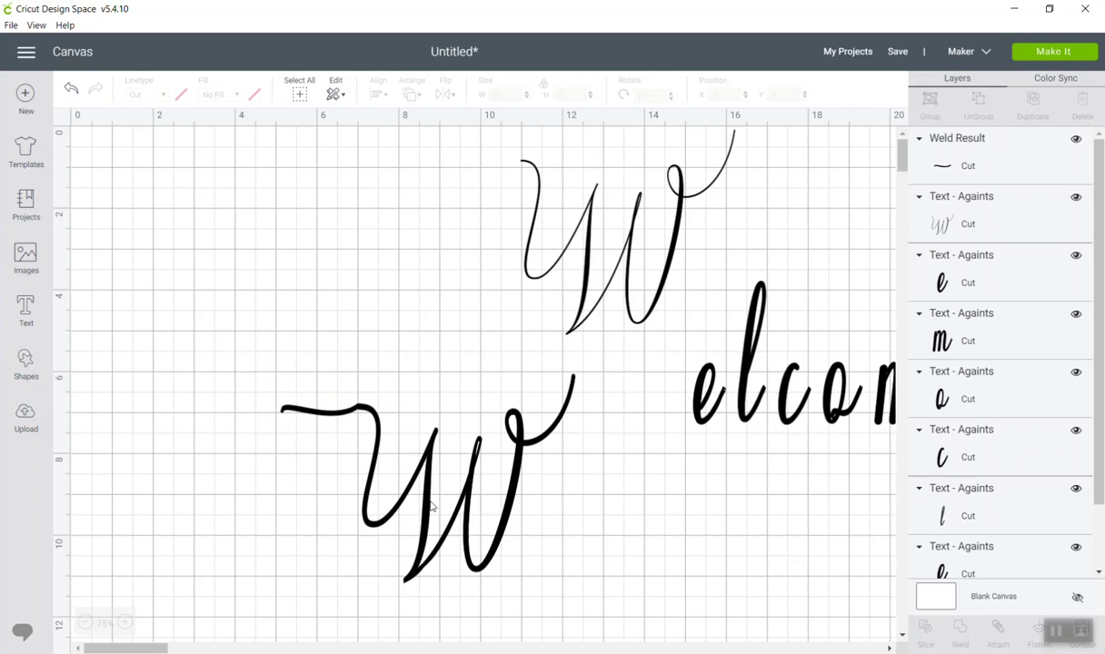
Zoom to 100% and nudge the welded swash slightly toward the W.
left_click(124, 623)
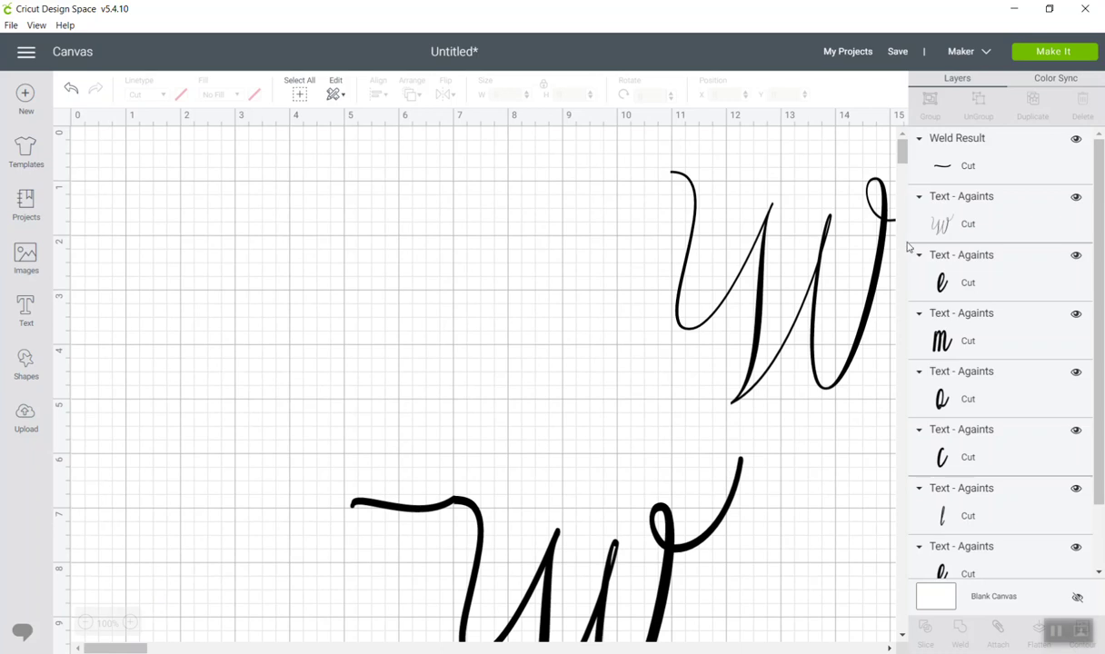
scroll(902, 169, "down", 4)
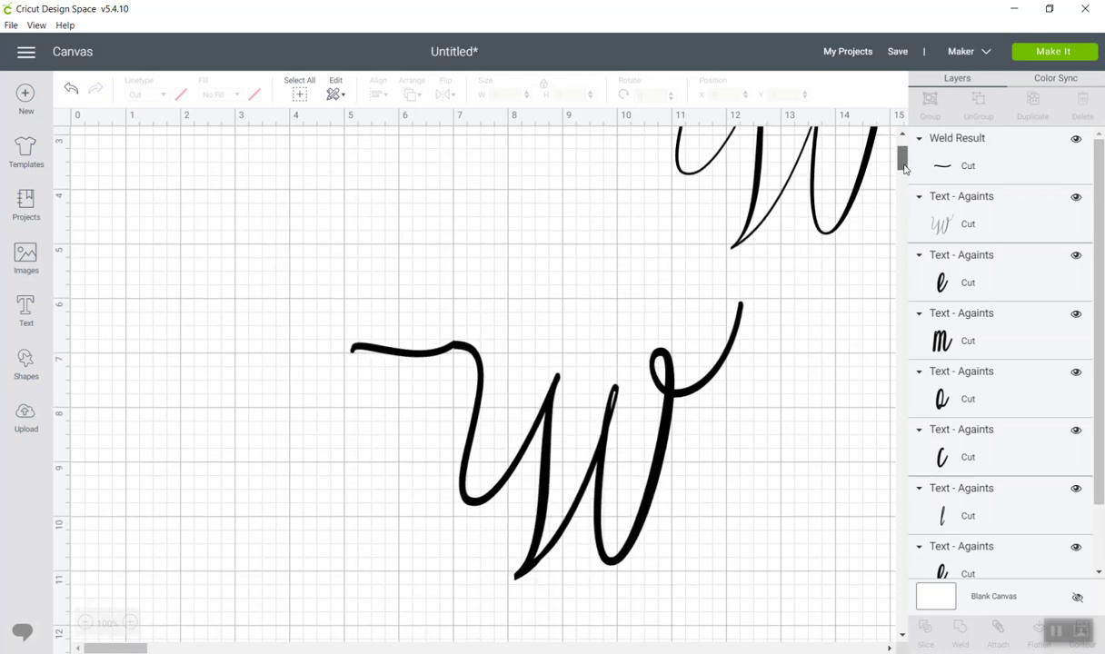
left_click(474, 416)
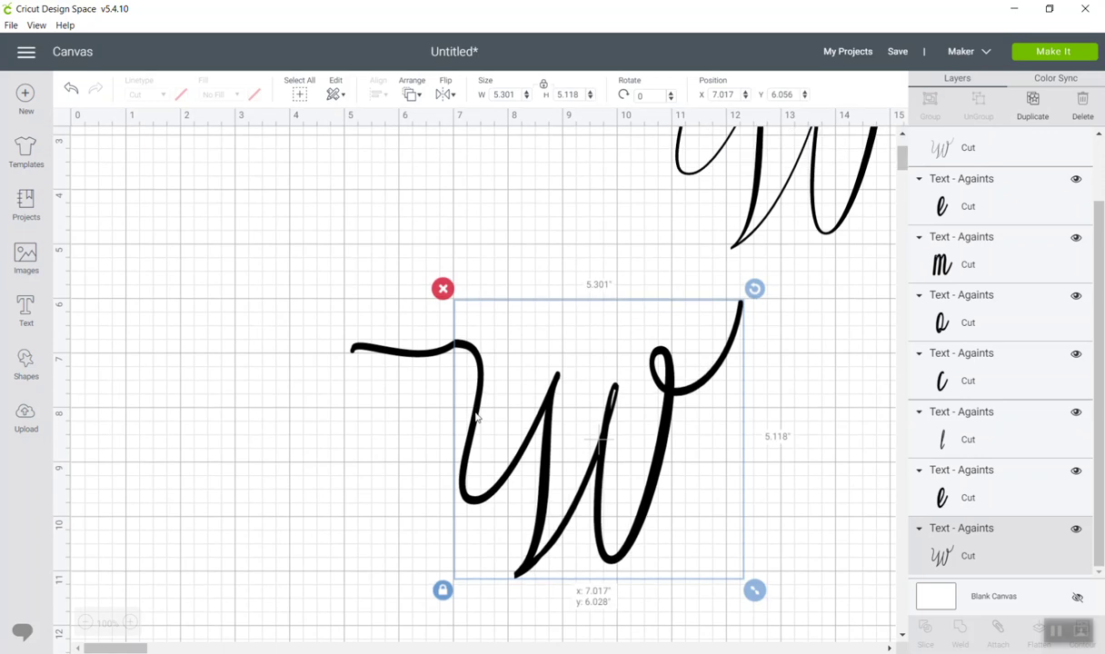
left_click(366, 294)
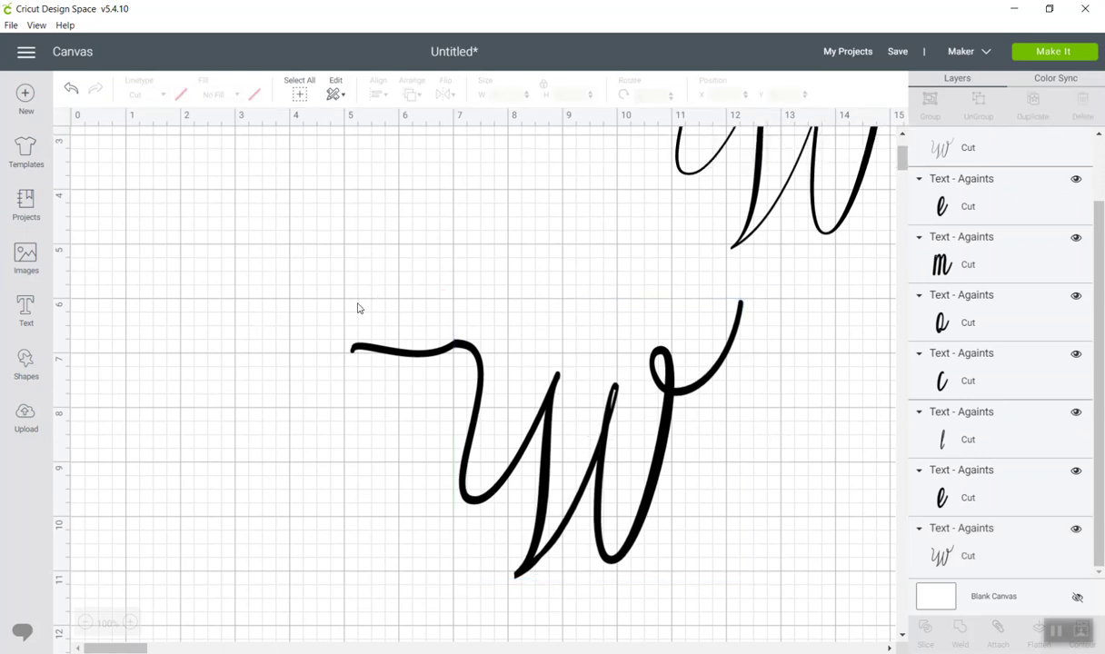
left_click(436, 355)
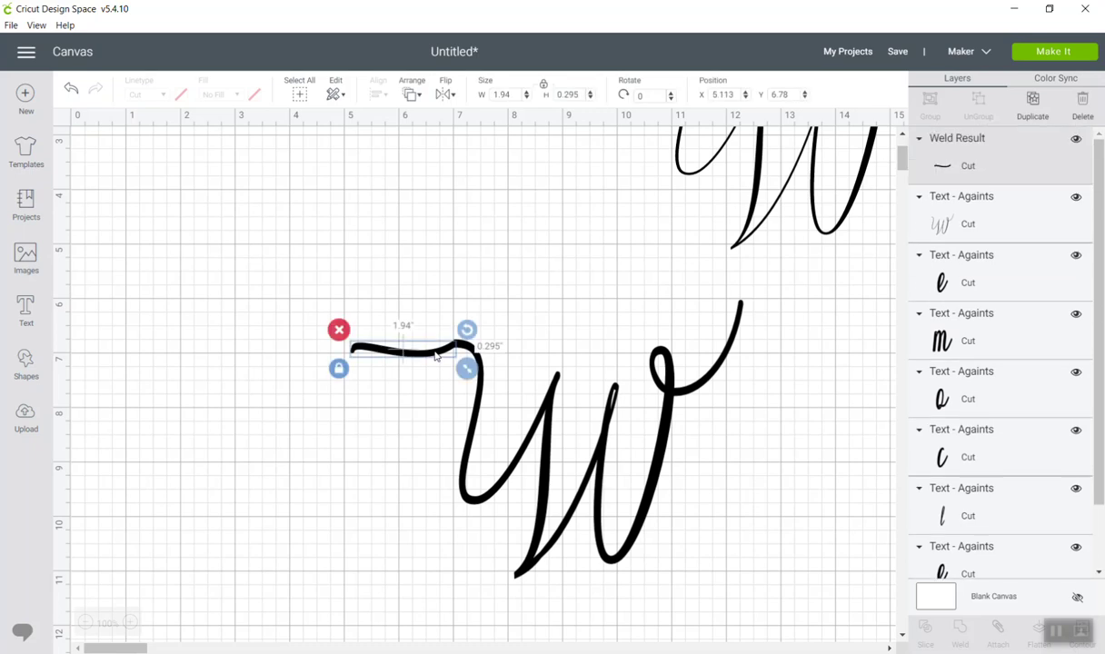
left_click_drag(434, 355, 437, 354)
left_click(374, 288)
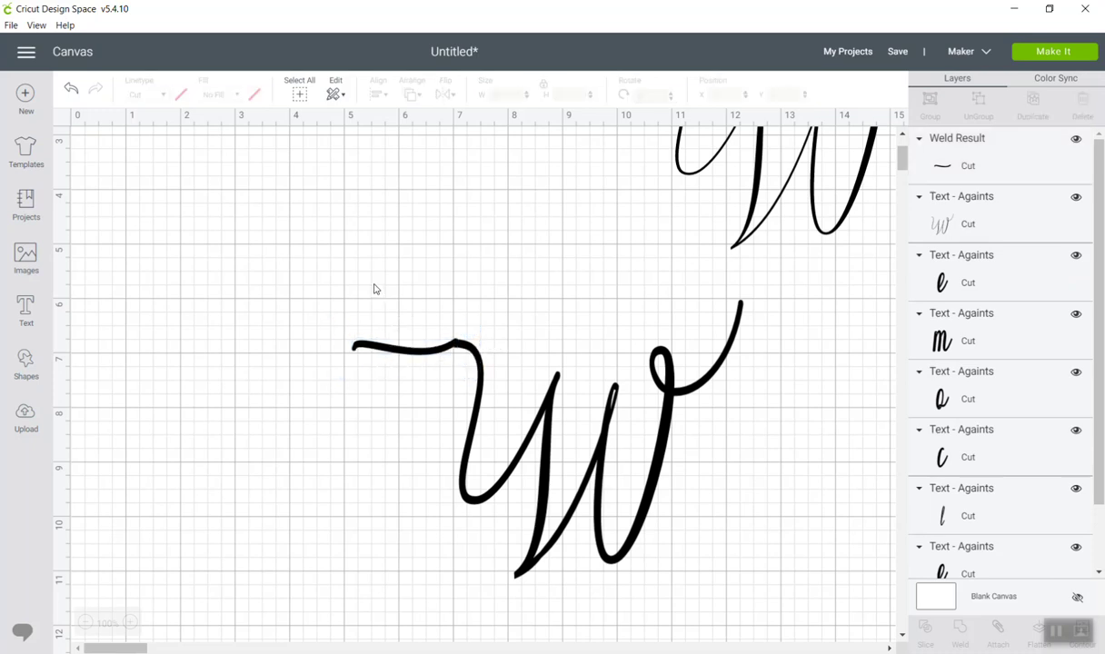
Nudge the bold W slightly down and right so its top joins the swash cleanly.
left_click(472, 347)
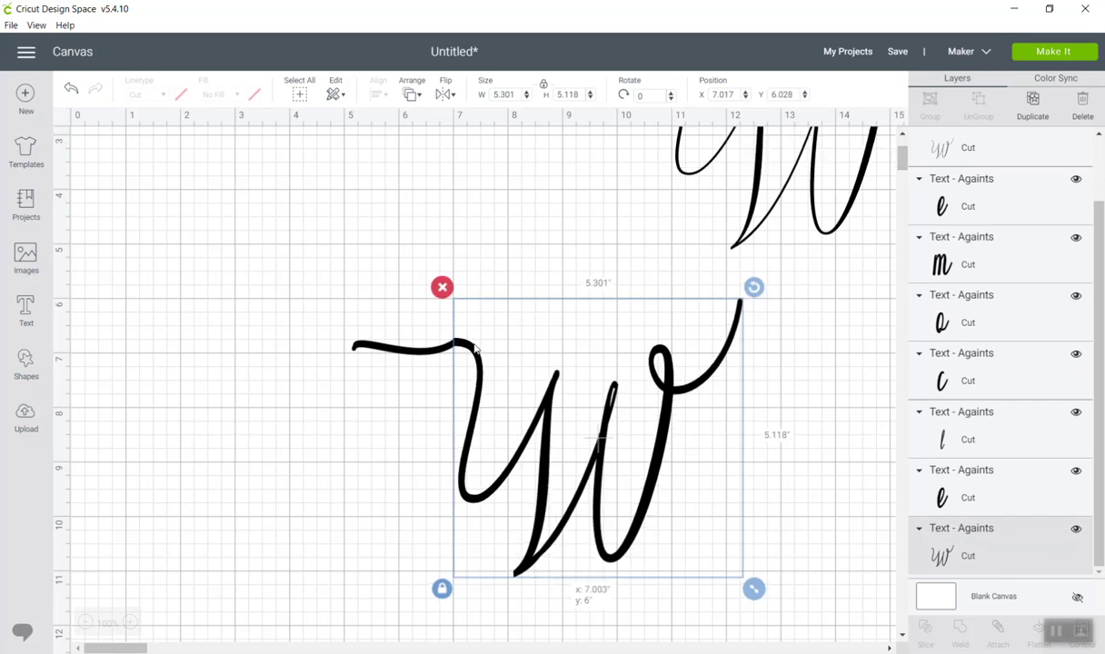
left_click(333, 270)
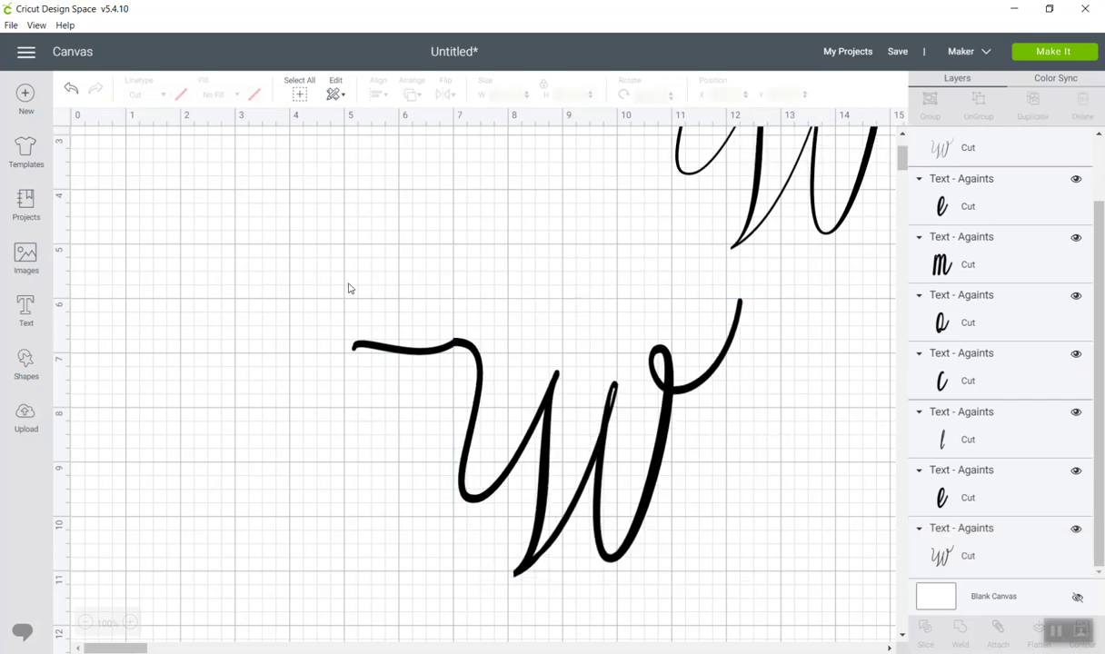
left_click(464, 342)
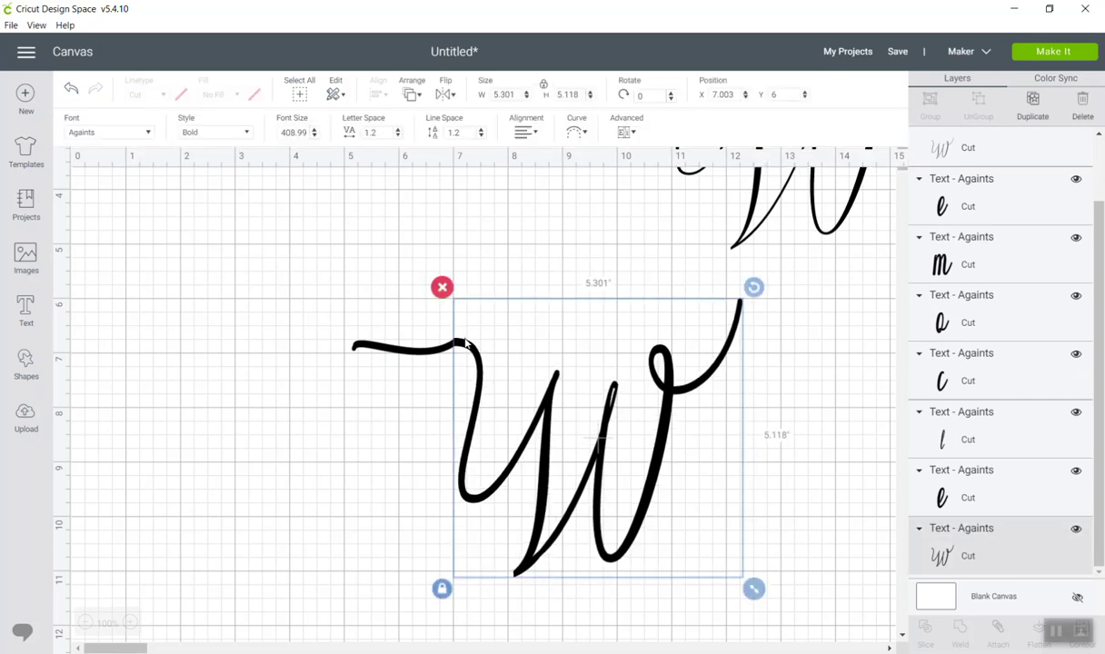
left_click(464, 342)
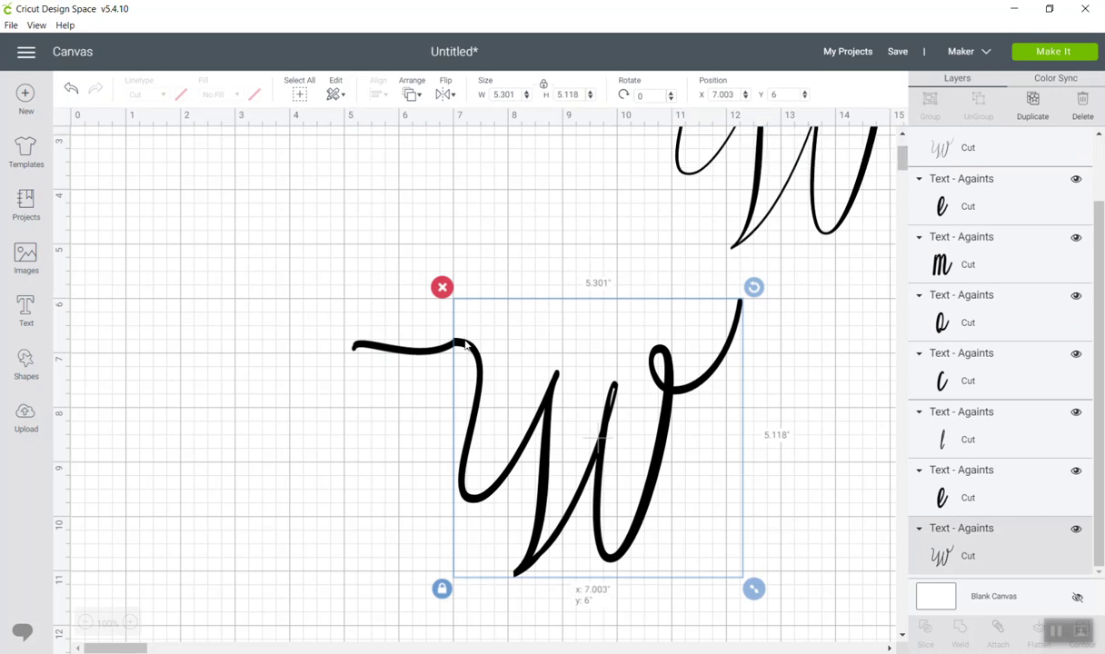
left_click_drag(464, 342, 464, 342)
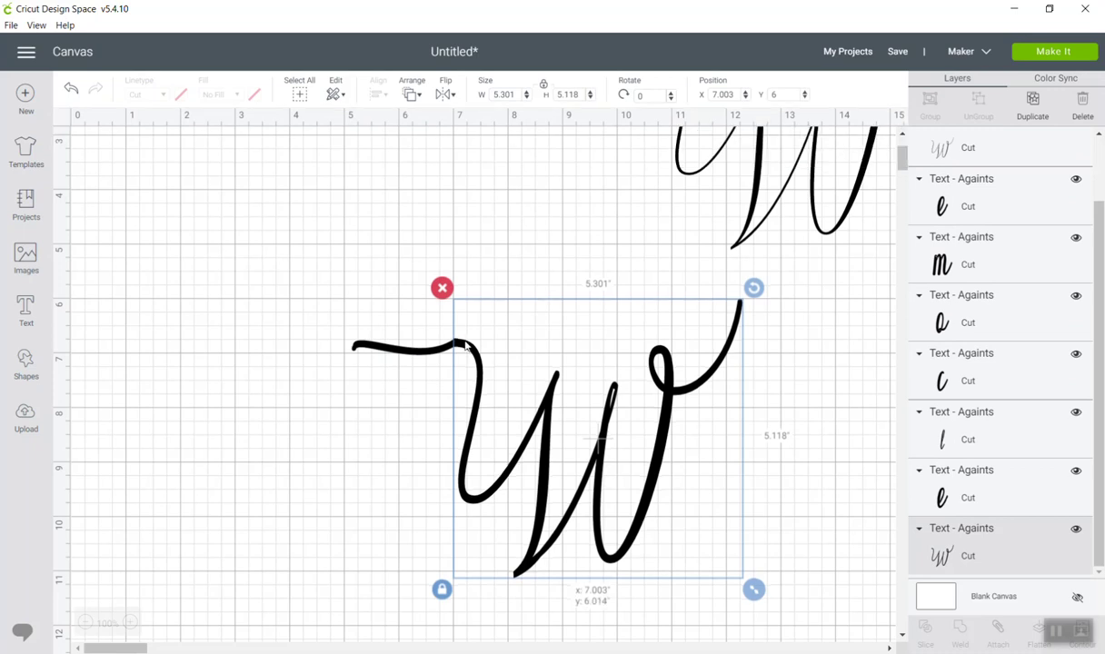
left_click(397, 310)
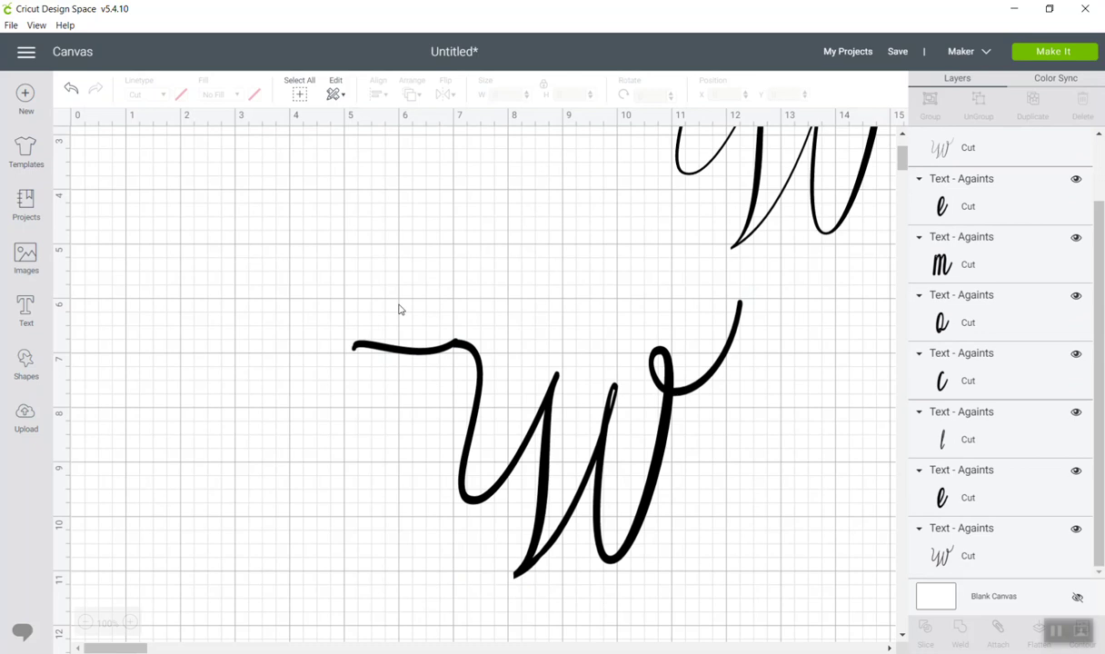
left_click(469, 349)
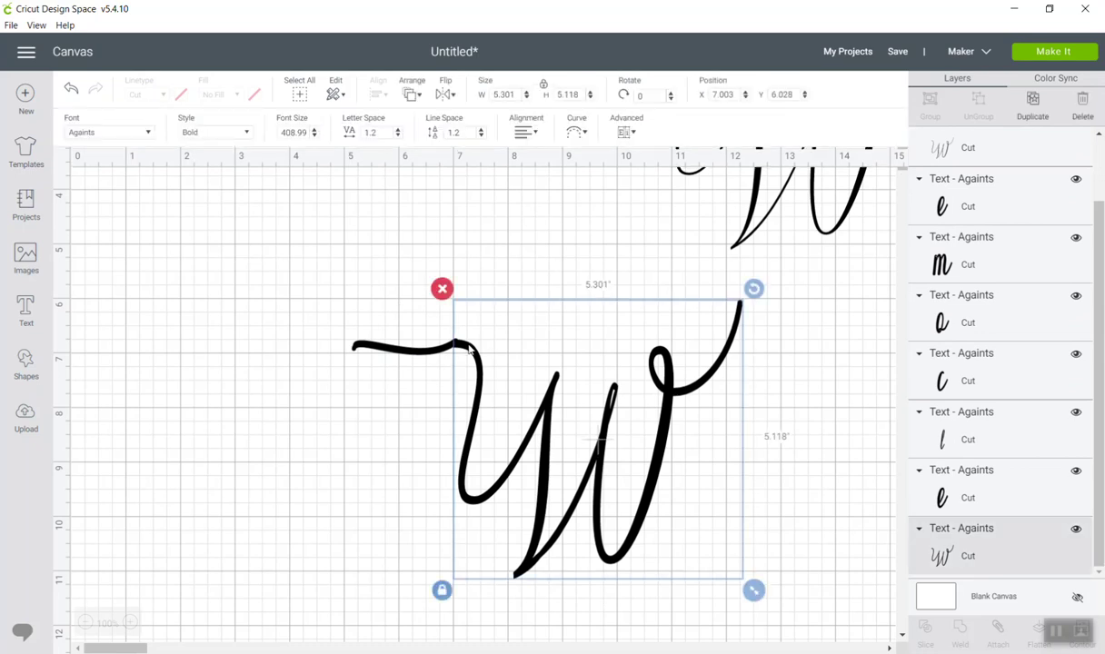
left_click_drag(470, 350, 471, 348)
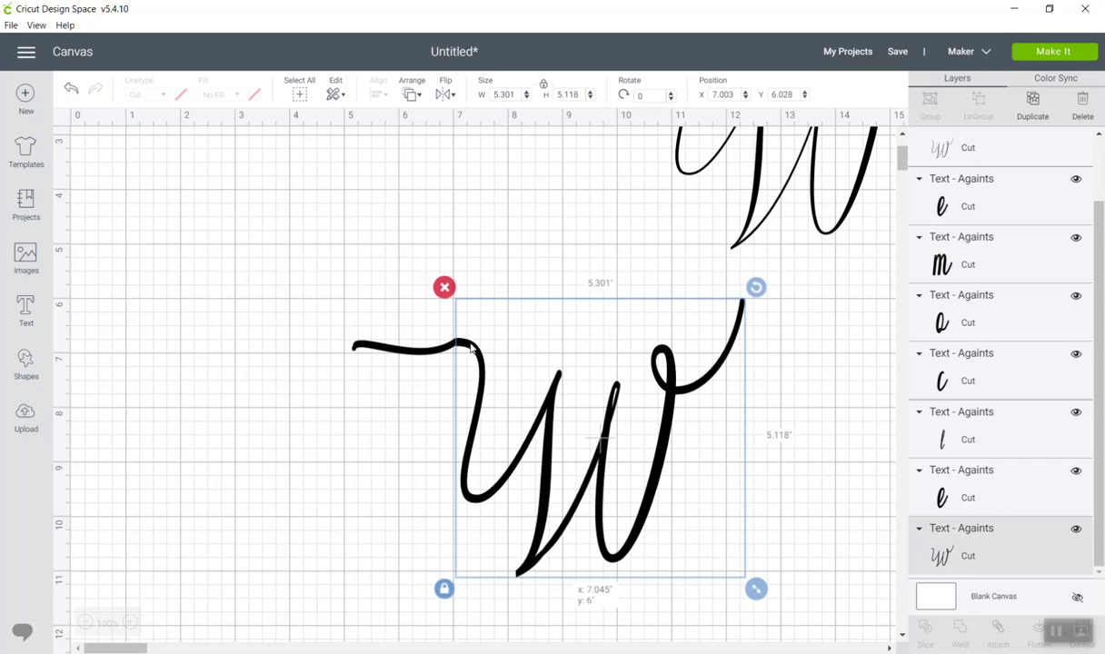
left_click(390, 309)
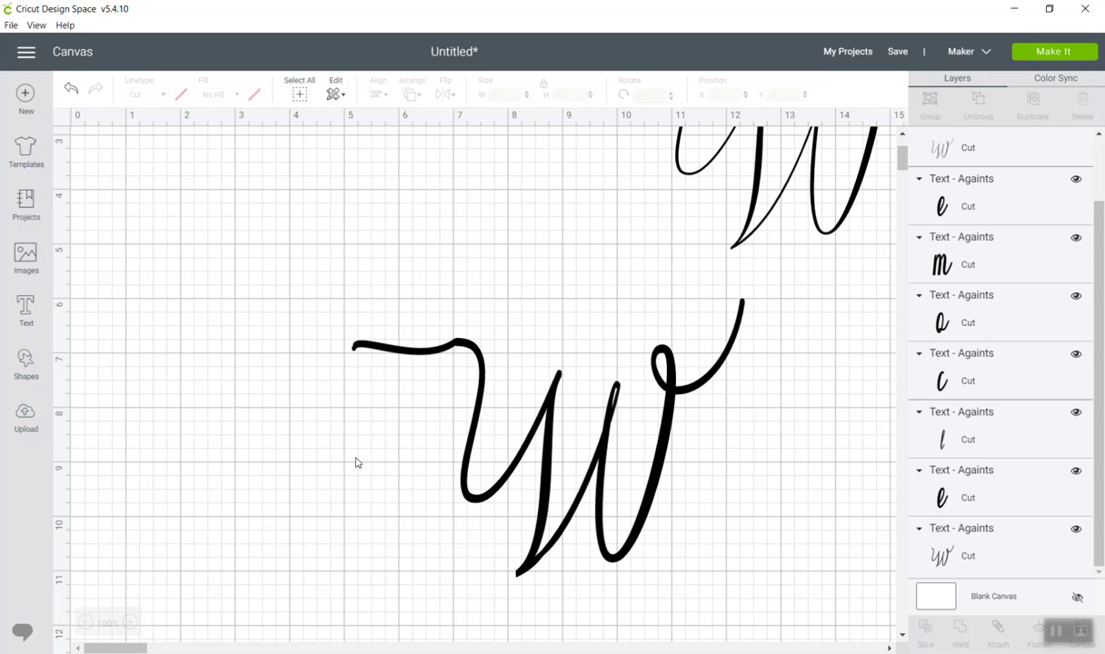
Duplicate the swash stroke and park the 1.94 × 0.295 in copy at X 1.279, Y 4.141.
left_click(419, 356)
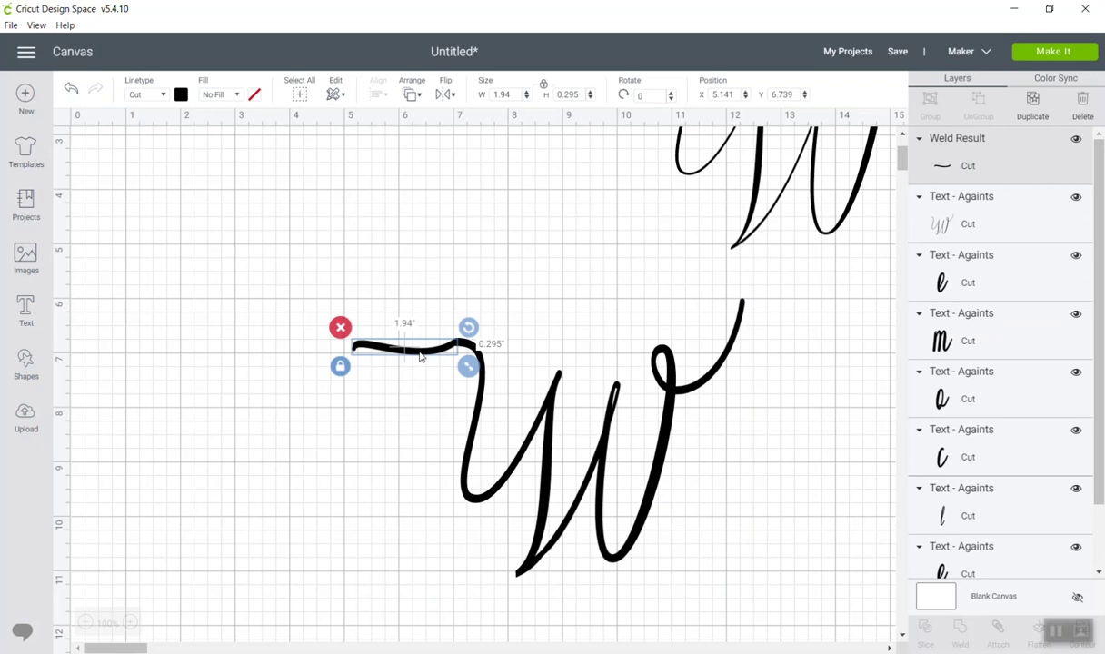
left_click_drag(420, 356, 341, 263)
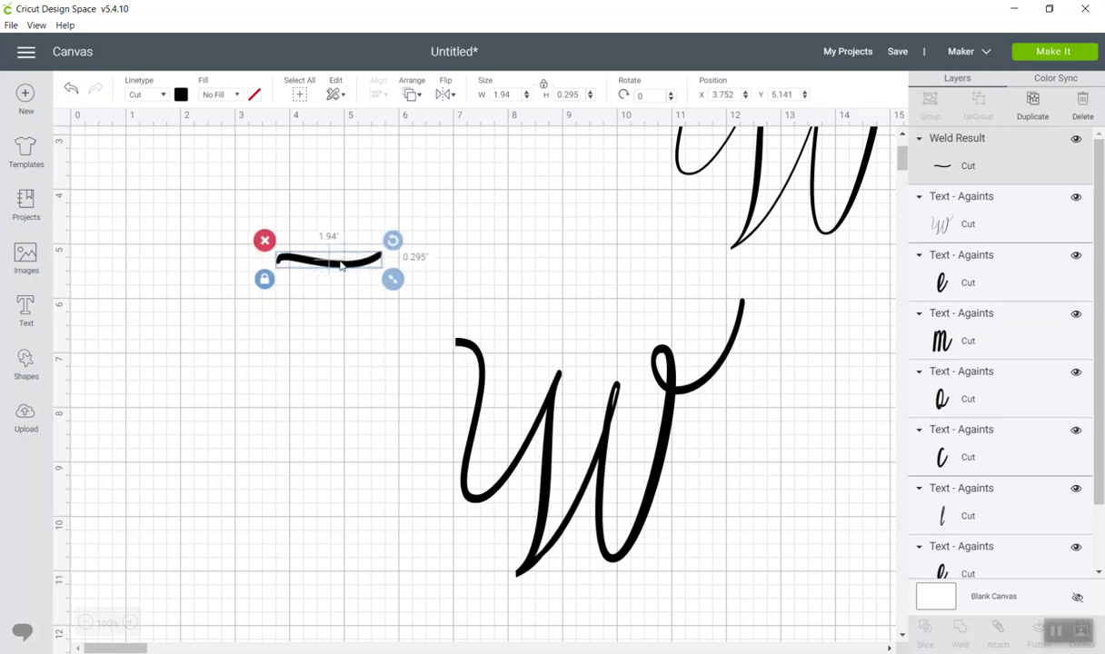
left_click(69, 92)
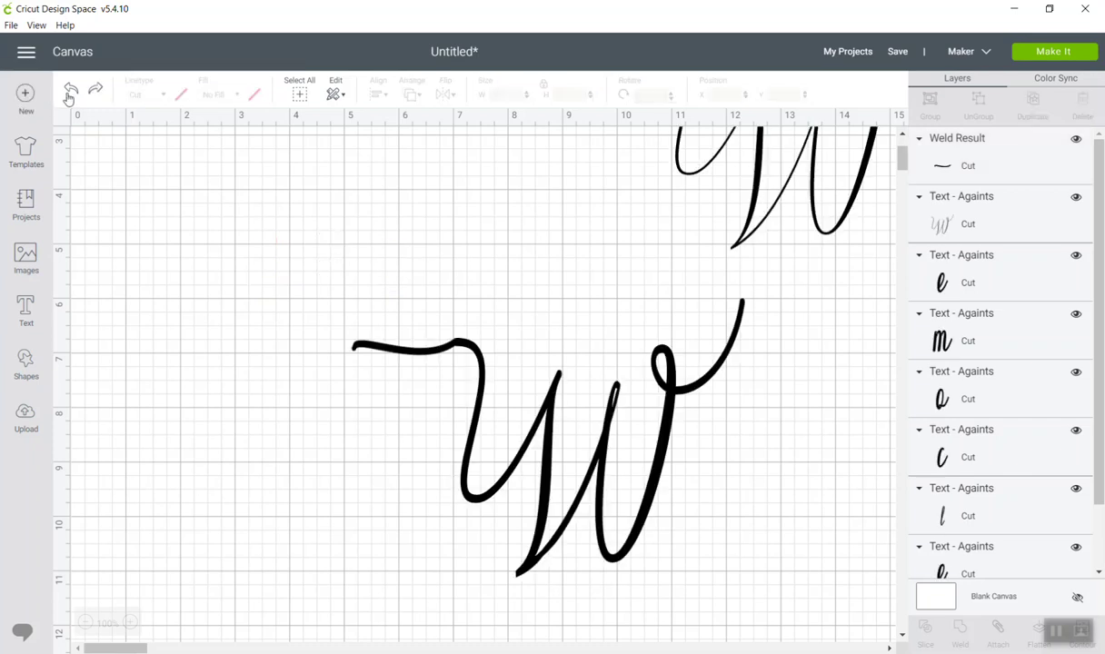
left_click(405, 352)
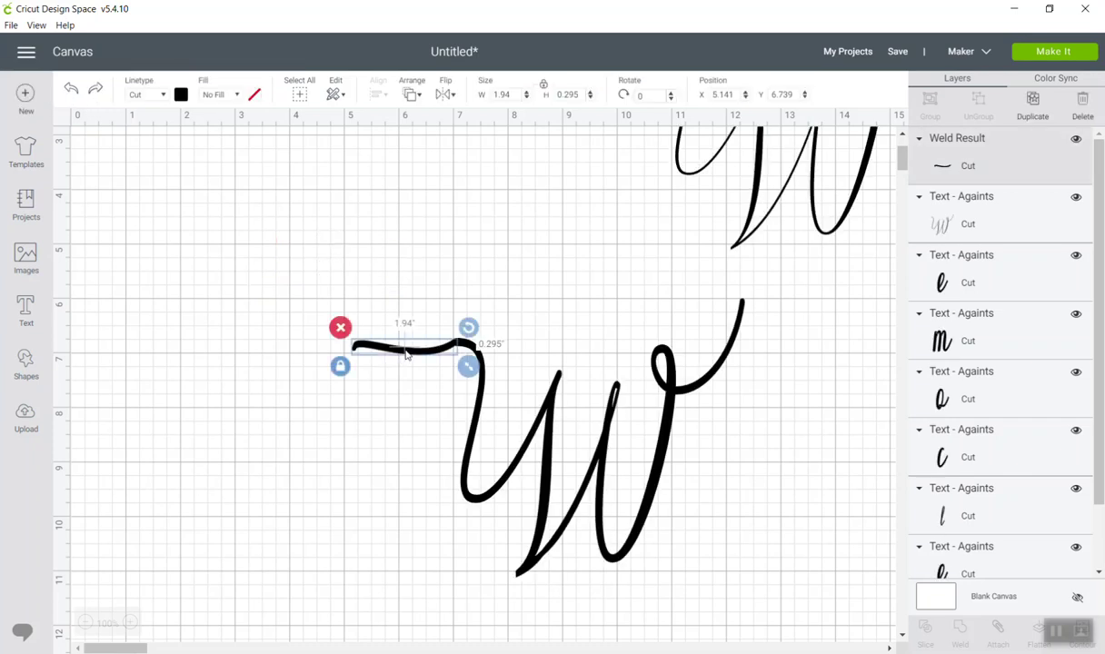
key("ctrl+d")
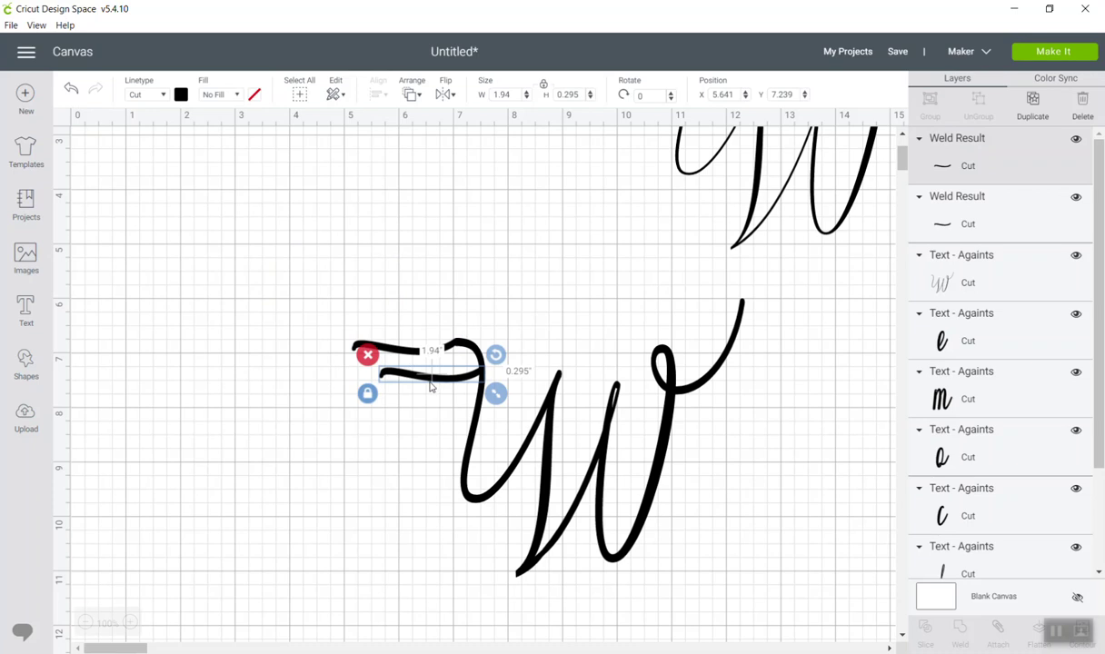
left_click_drag(431, 386, 193, 217)
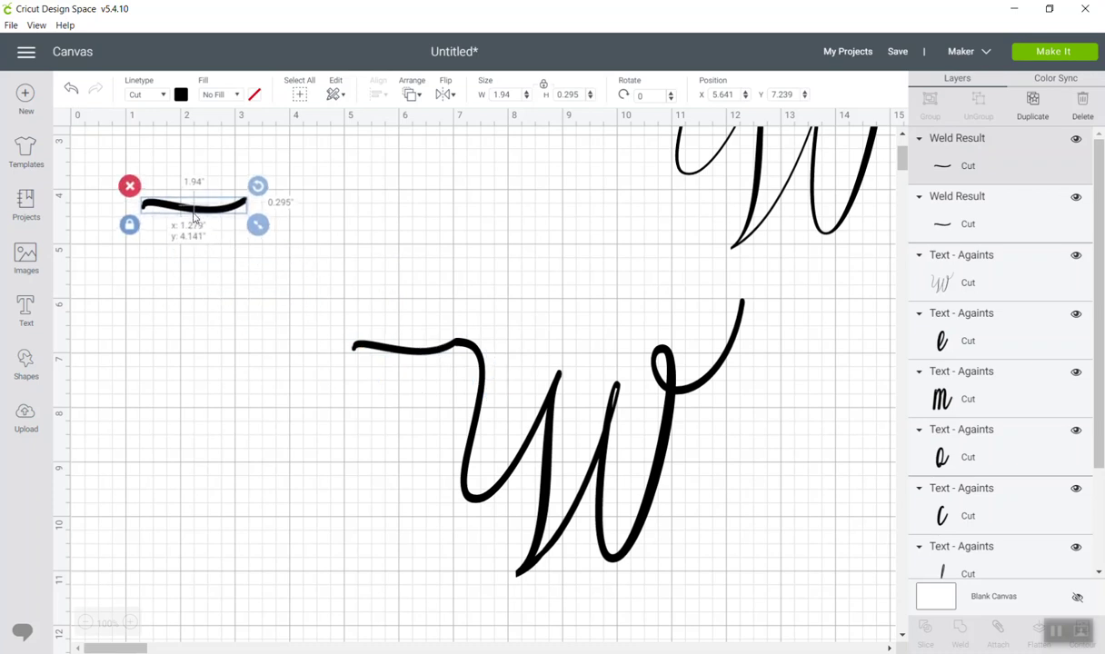
left_click(389, 344)
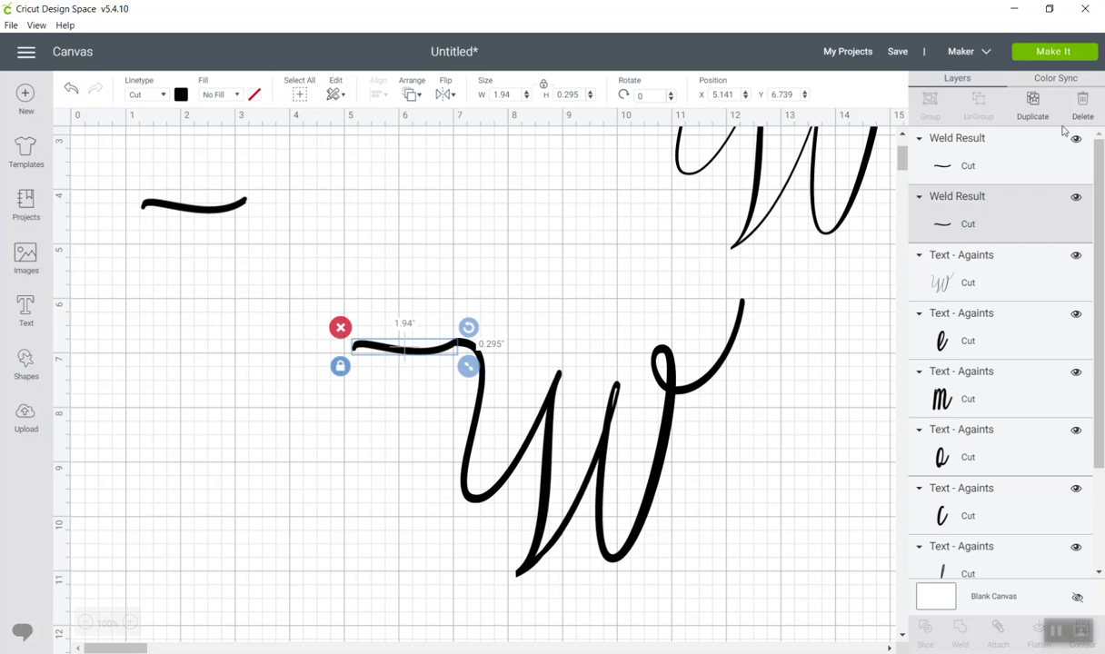
left_click(420, 252)
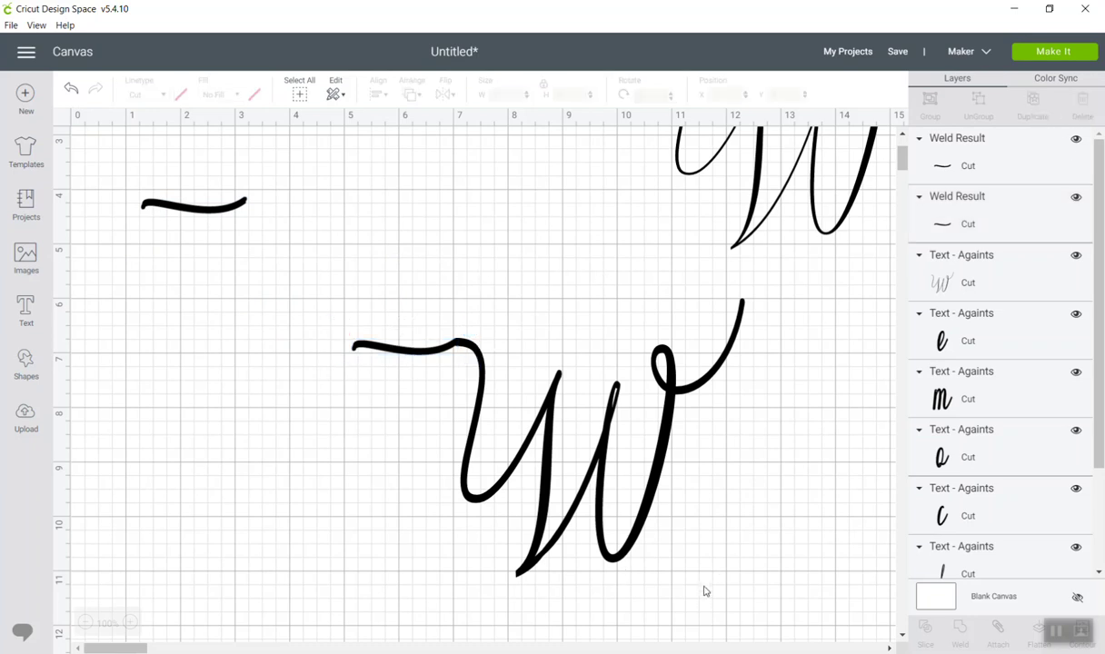
Weld the left swash stroke onto the W and shift the welded W left.
left_click_drag(700, 592, 333, 296)
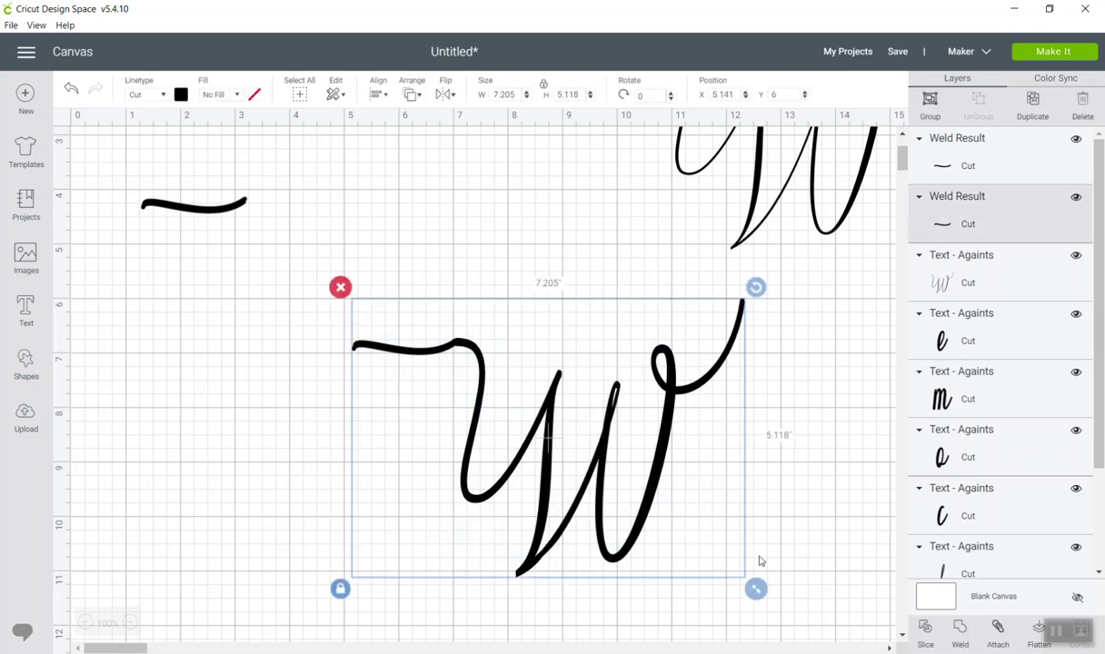
left_click(961, 633)
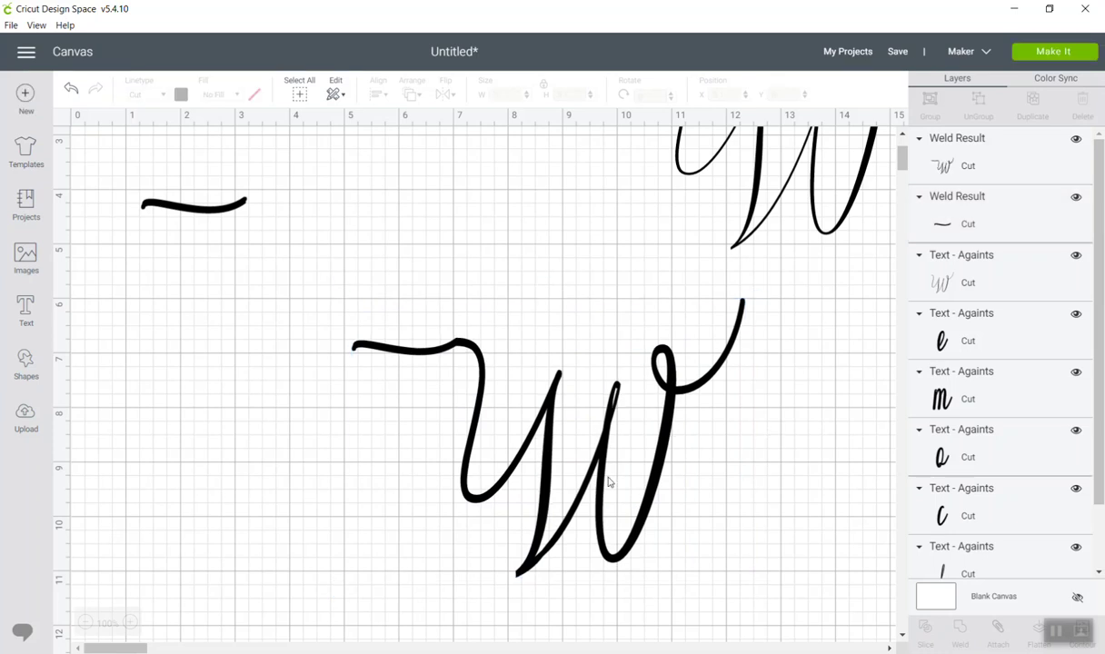
left_click_drag(523, 469, 272, 454)
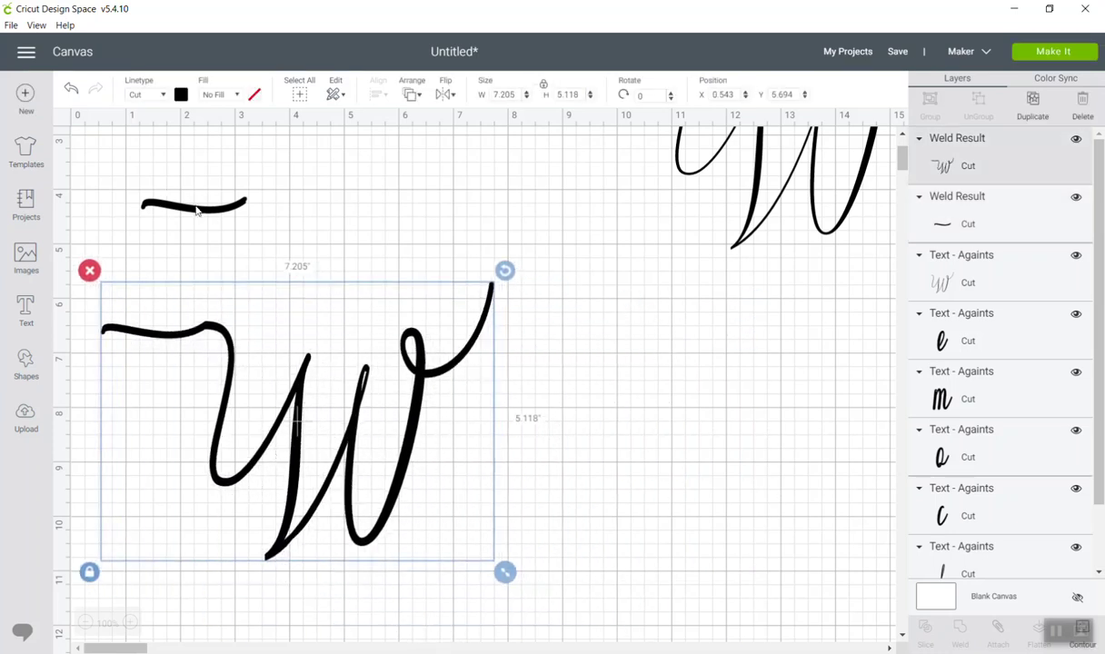
Move the spare swash stroke to the W's right tail.
left_click_drag(197, 209, 557, 291)
left_click(618, 414)
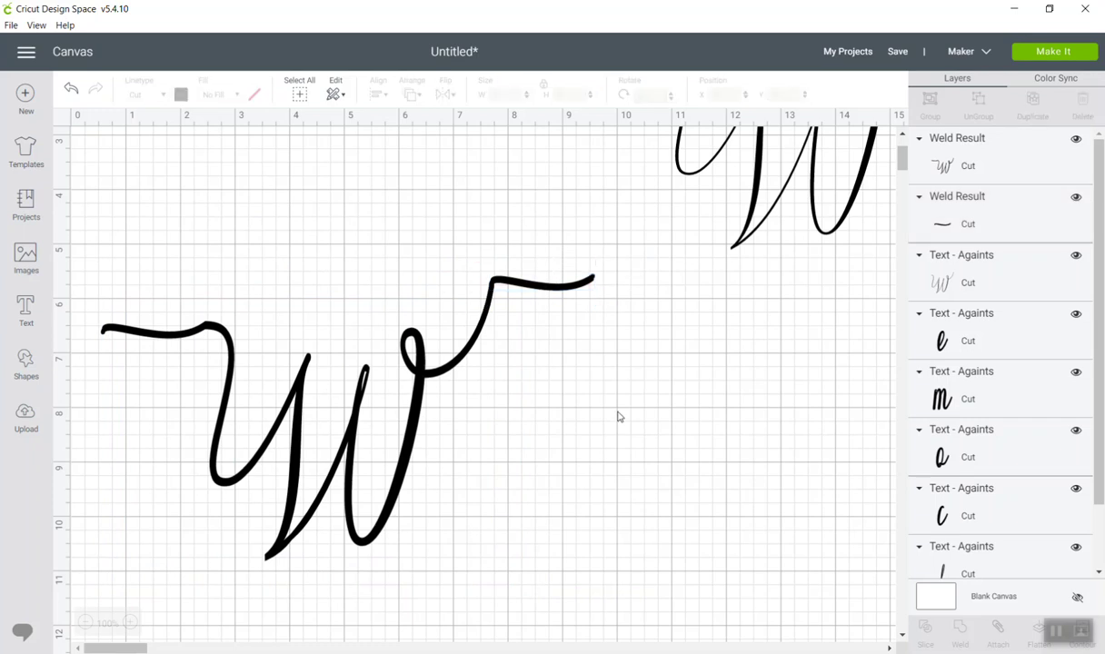
left_click(551, 289)
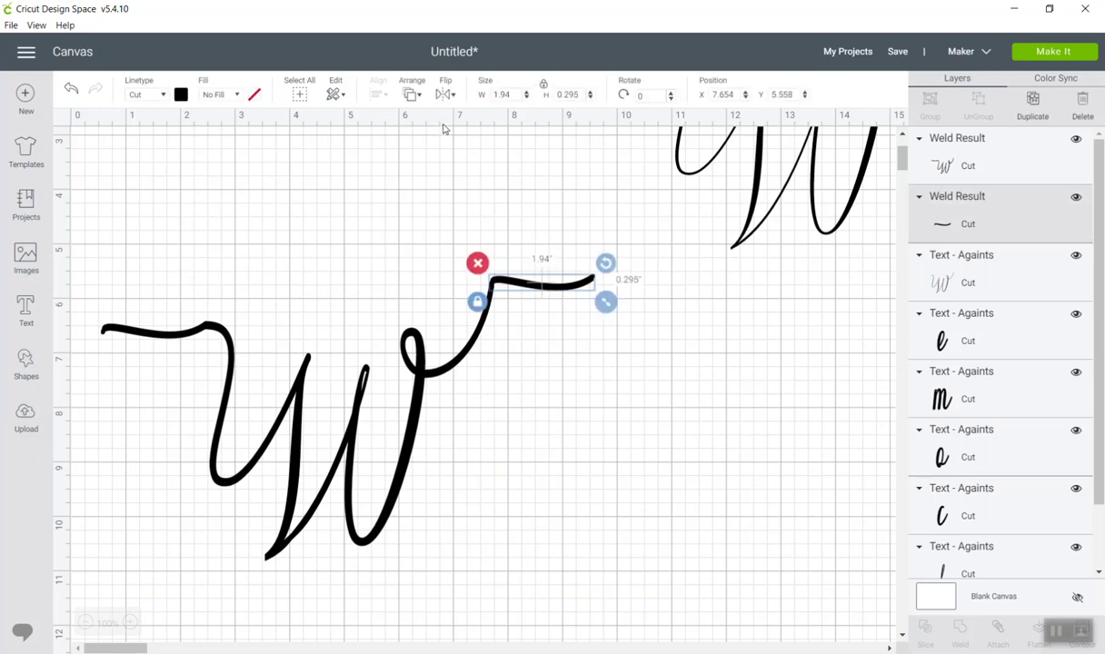
Flip the tail stroke horizontally and nudge it slightly down.
left_click(446, 96)
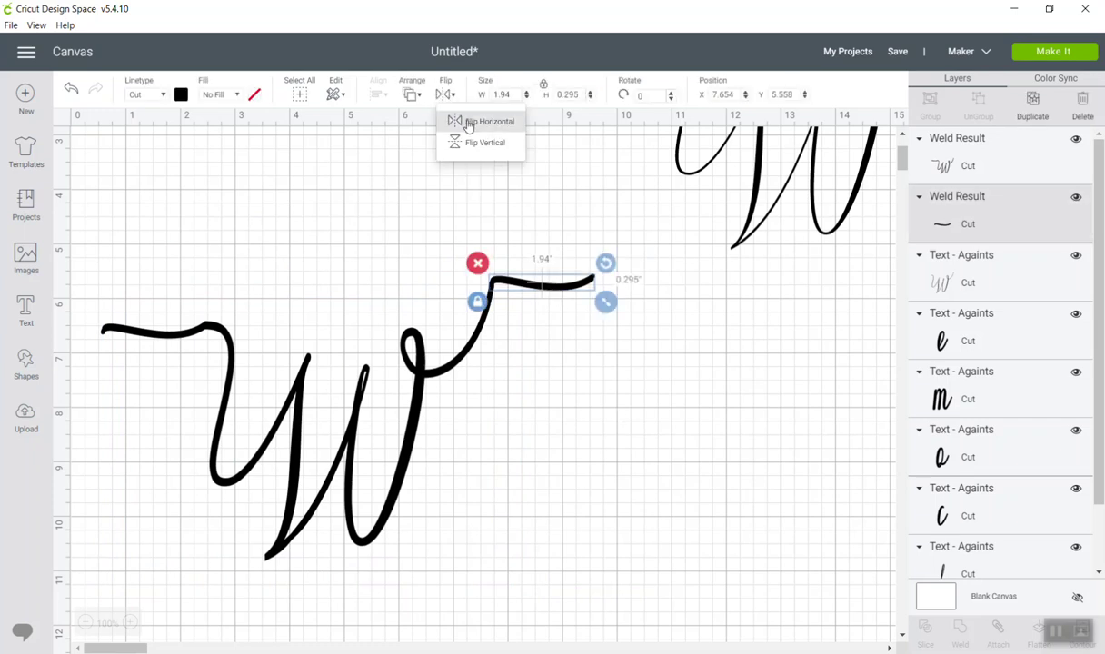
left_click(468, 125)
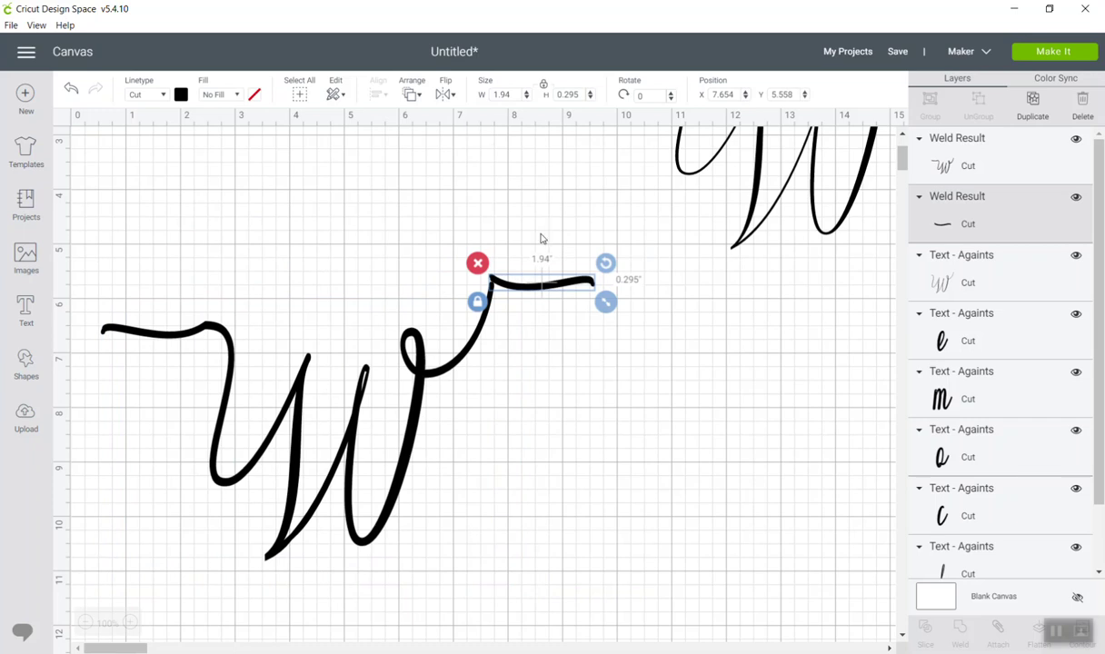
left_click_drag(565, 286, 568, 292)
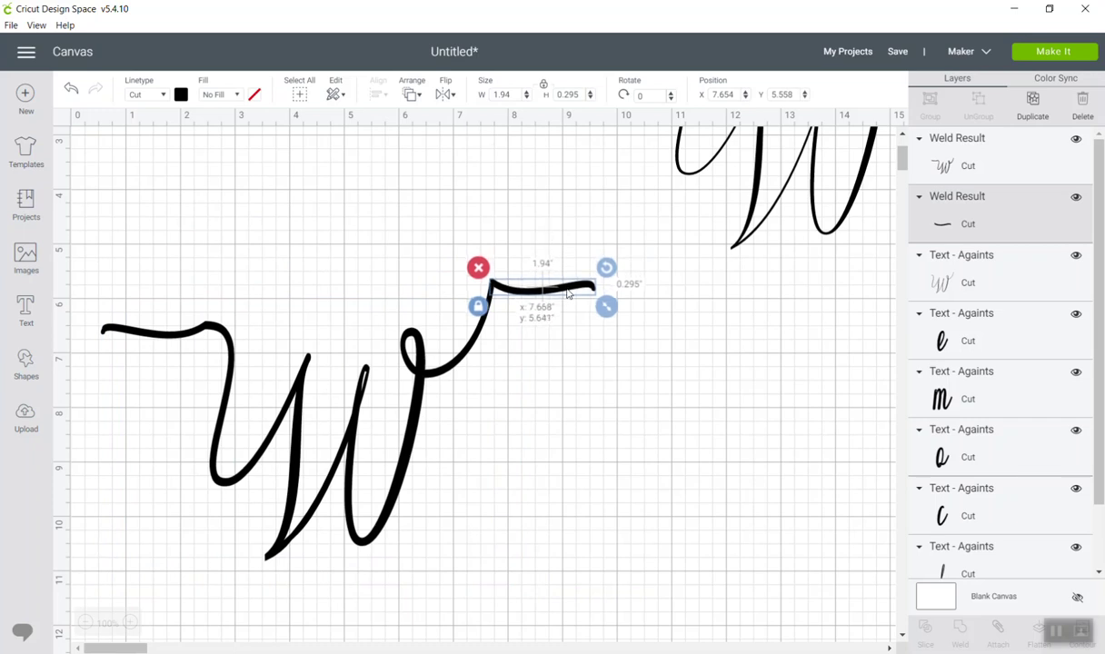
left_click(614, 426)
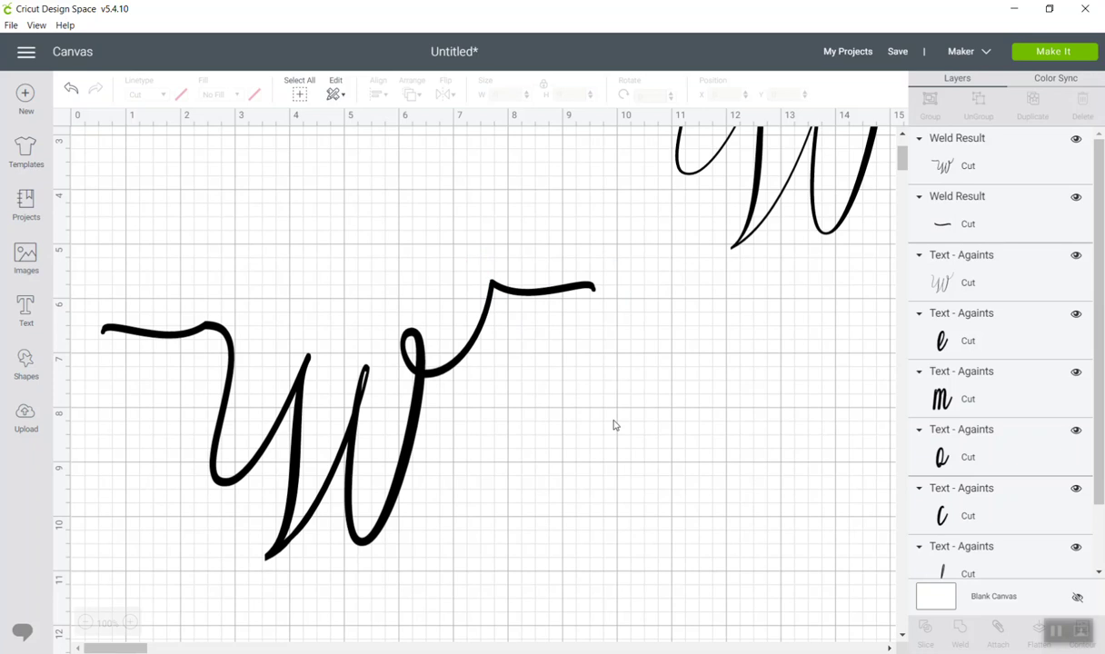
Fine-tune the tail stroke's join, then select it with the W (9.065 × 5.118 in).
left_click(520, 292)
left_click_drag(519, 294, 521, 298)
left_click(538, 384)
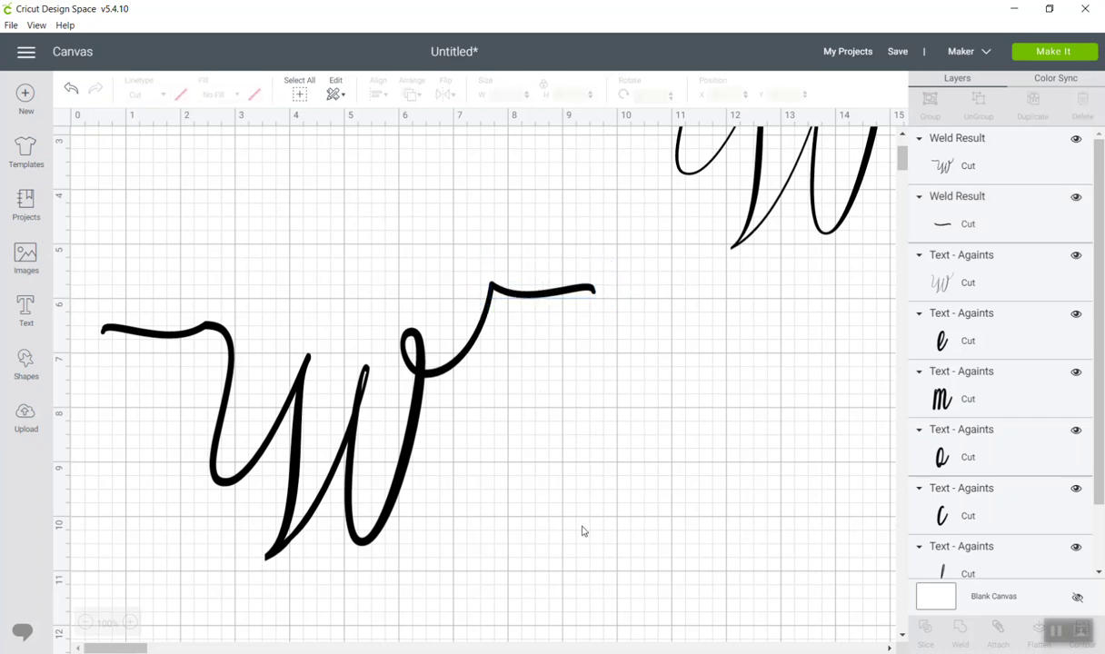
left_click_drag(593, 546, 179, 209)
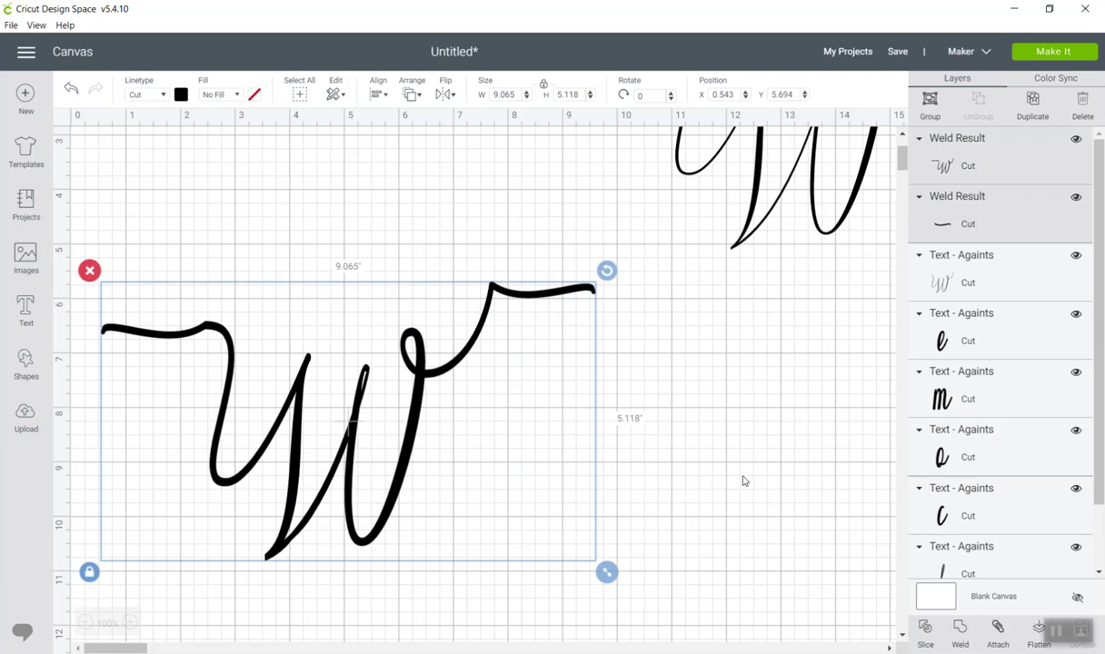
Weld the tail stroke onto the W, raise the result, and zoom out to 75%.
left_click(959, 639)
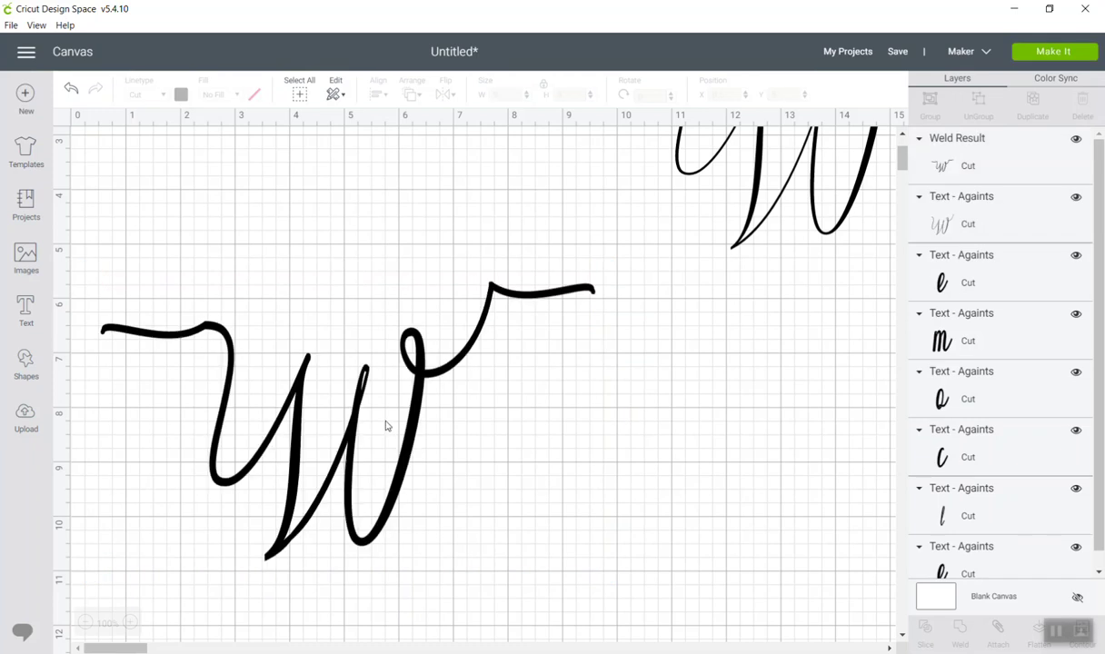
left_click_drag(389, 505, 390, 437)
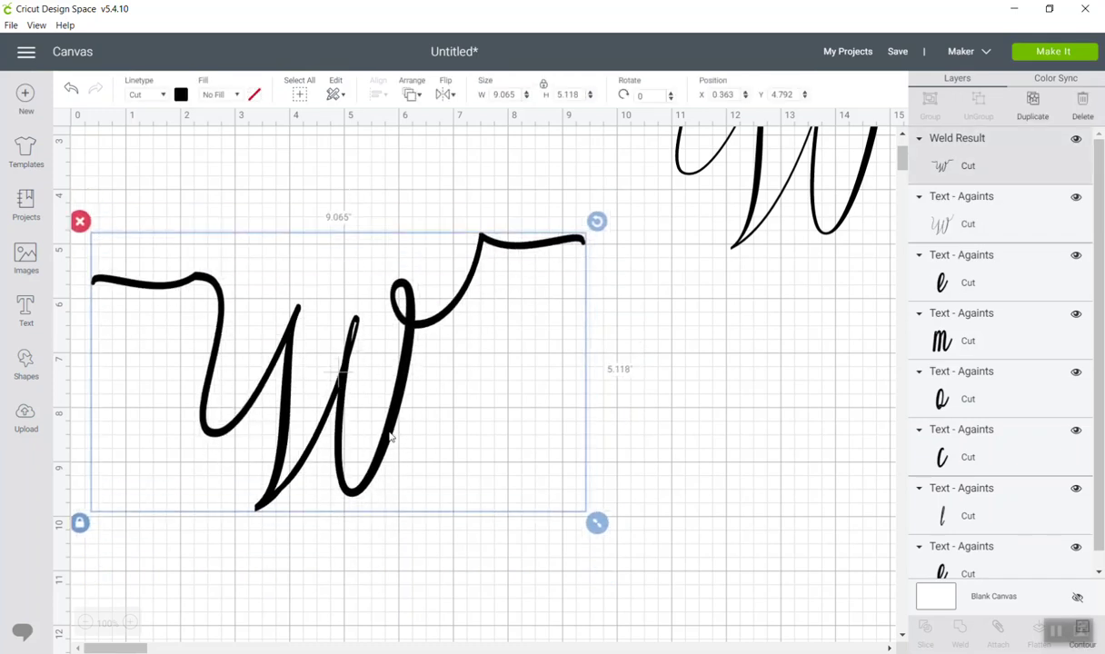
left_click(84, 622)
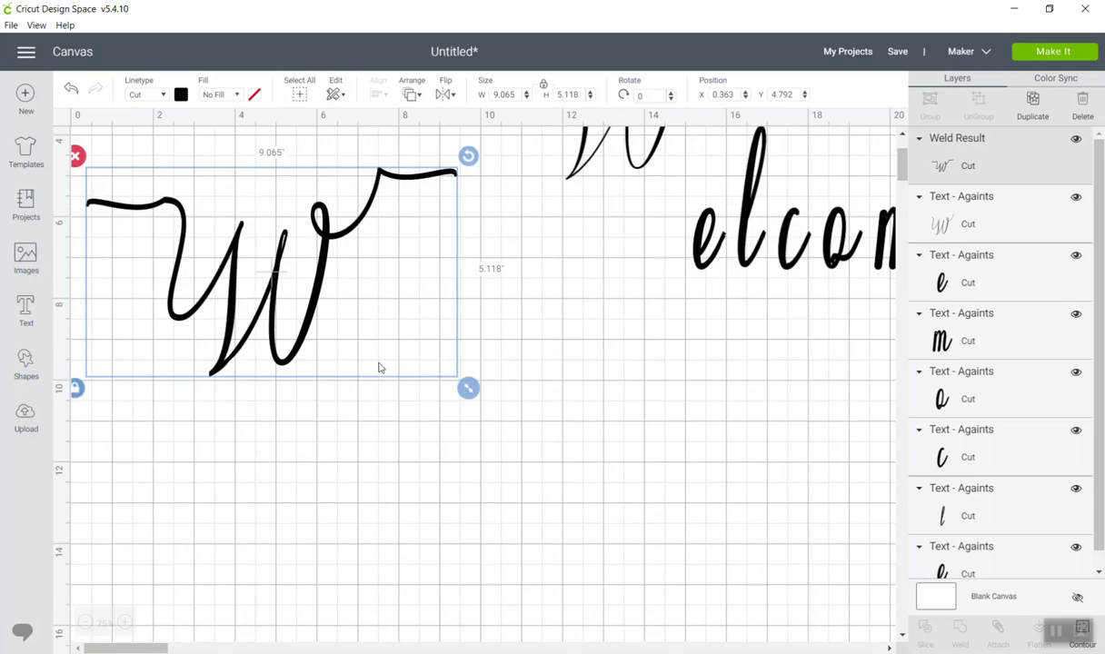
Move the plain W copy down-left below the flourished W and select the welded W.
left_click(586, 159)
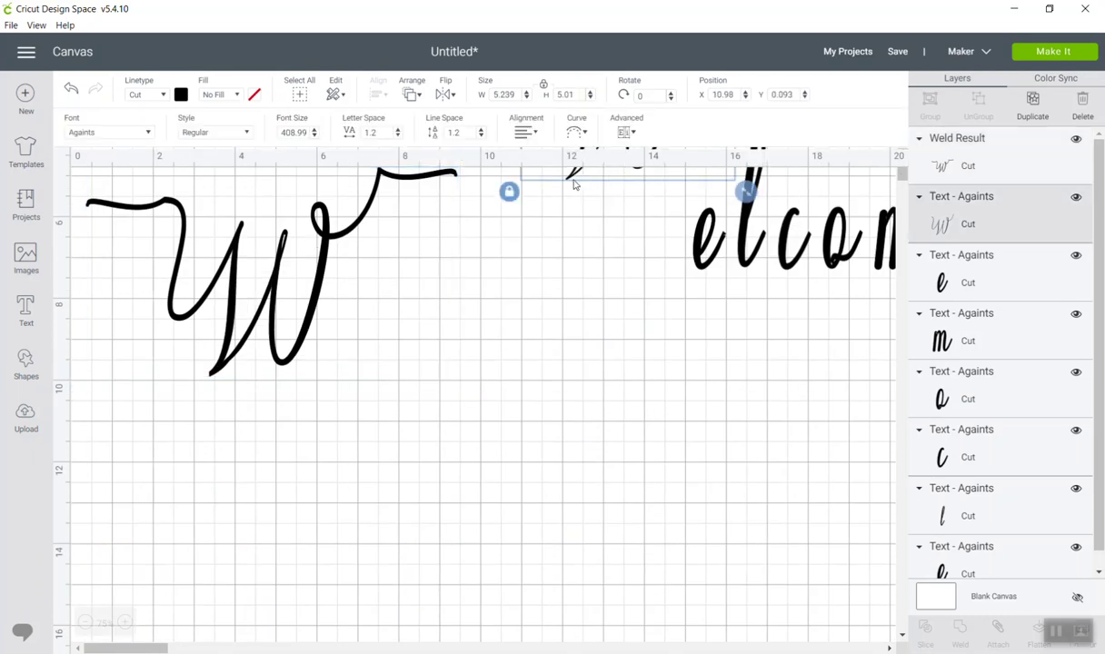
left_click_drag(575, 178, 222, 579)
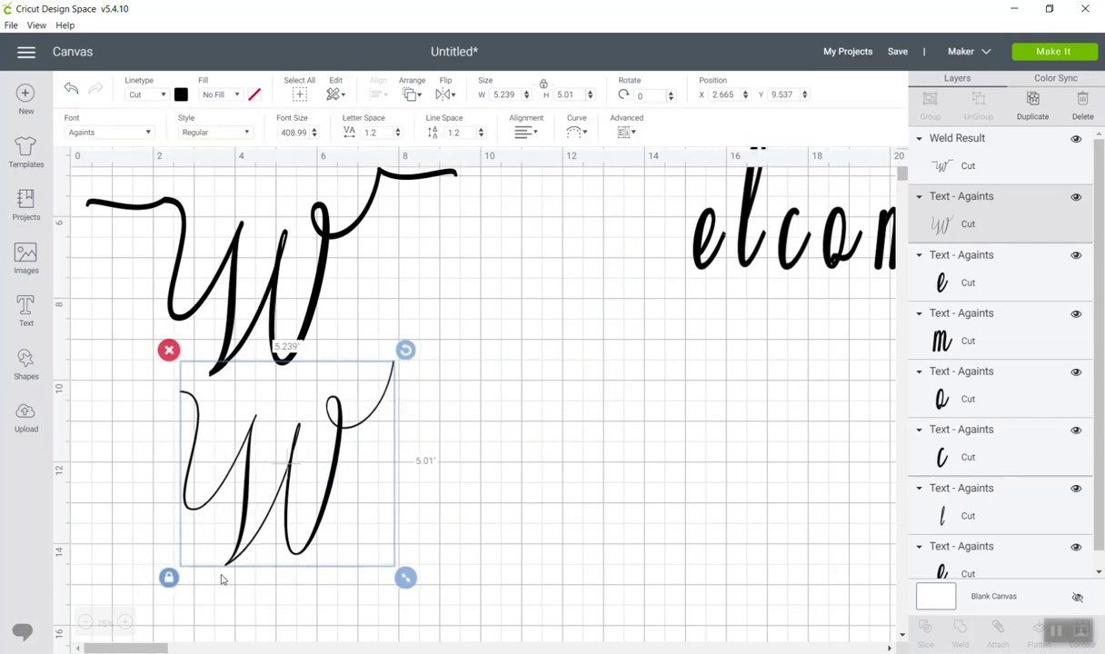
left_click(412, 182)
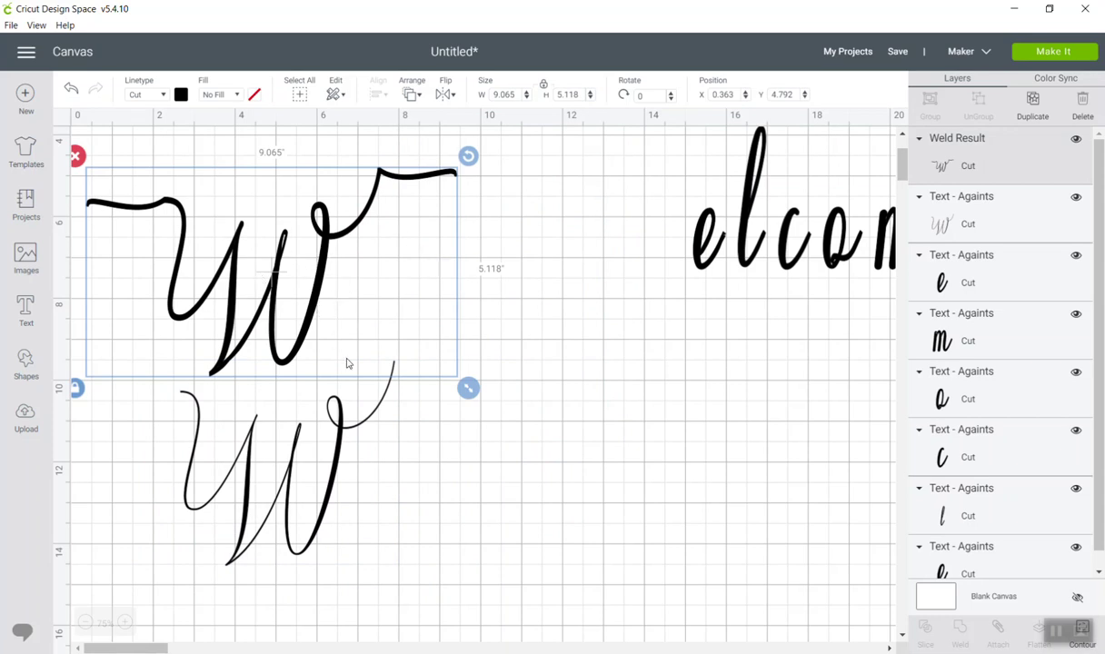
Add an I Love Glitter flourish line near the W and flip it horizontally.
left_click(26, 305)
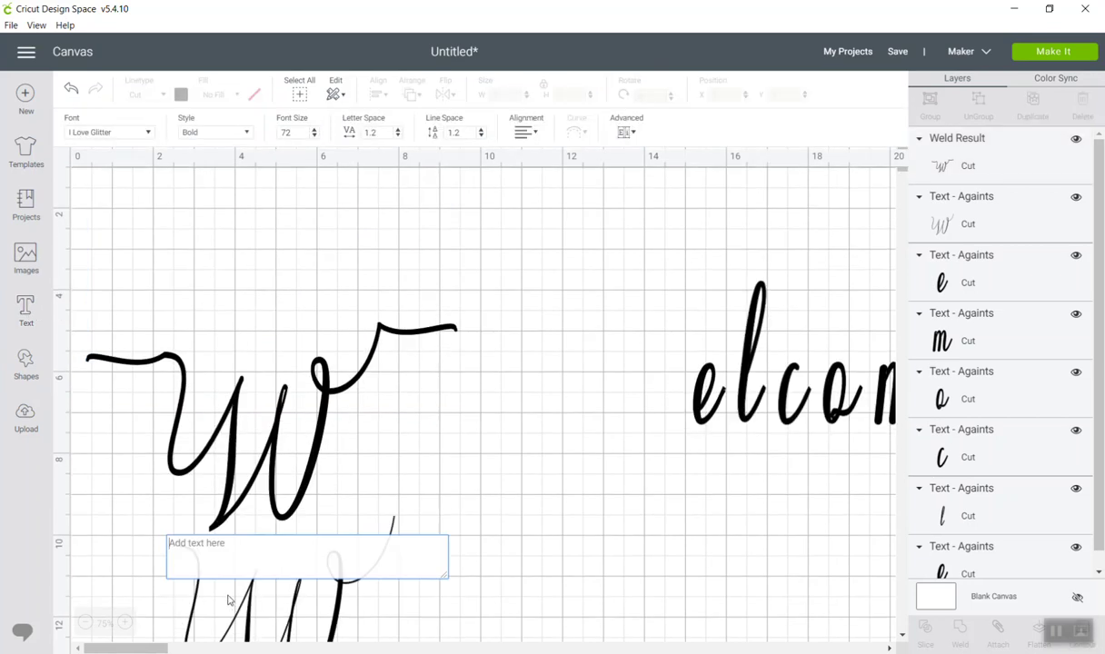
mouse_move(246, 525)
left_mouse_down()
mouse_move(387, 460)
mouse_move(461, 341)
mouse_move(355, 199)
mouse_move(269, 221)
mouse_move(455, 260)
mouse_move(448, 254)
mouse_move(505, 321)
mouse_move(568, 350)
left_mouse_up()
left_click(448, 98)
left_click(457, 119)
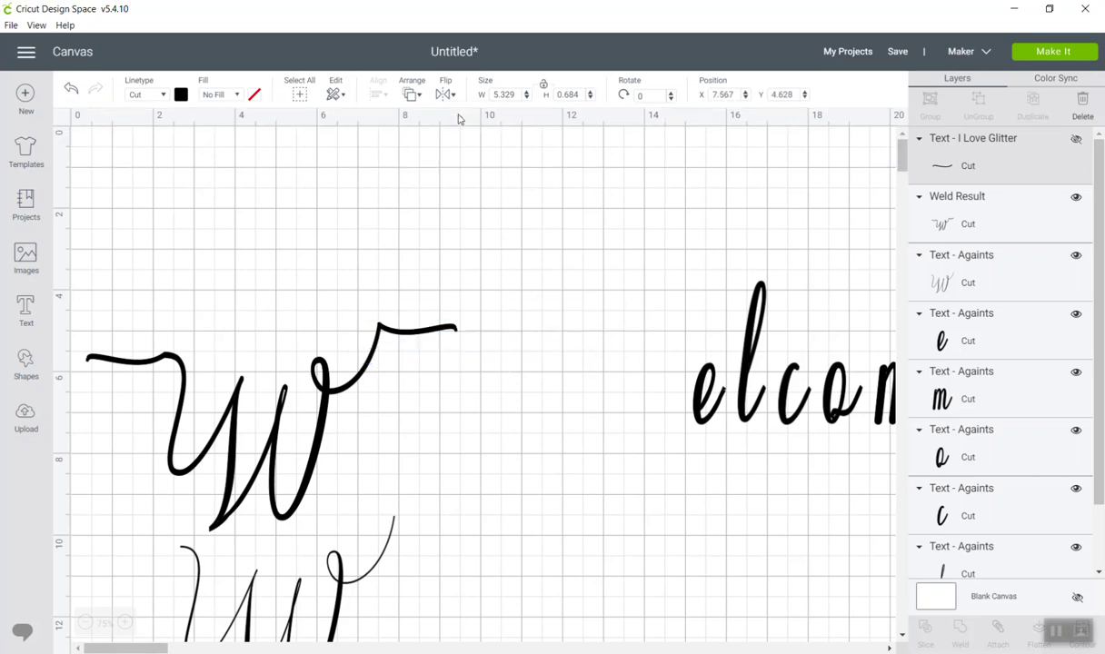
Discard the flourish line and shift the welded W up and right.
left_click_drag(489, 338, 419, 269)
key("Delete")
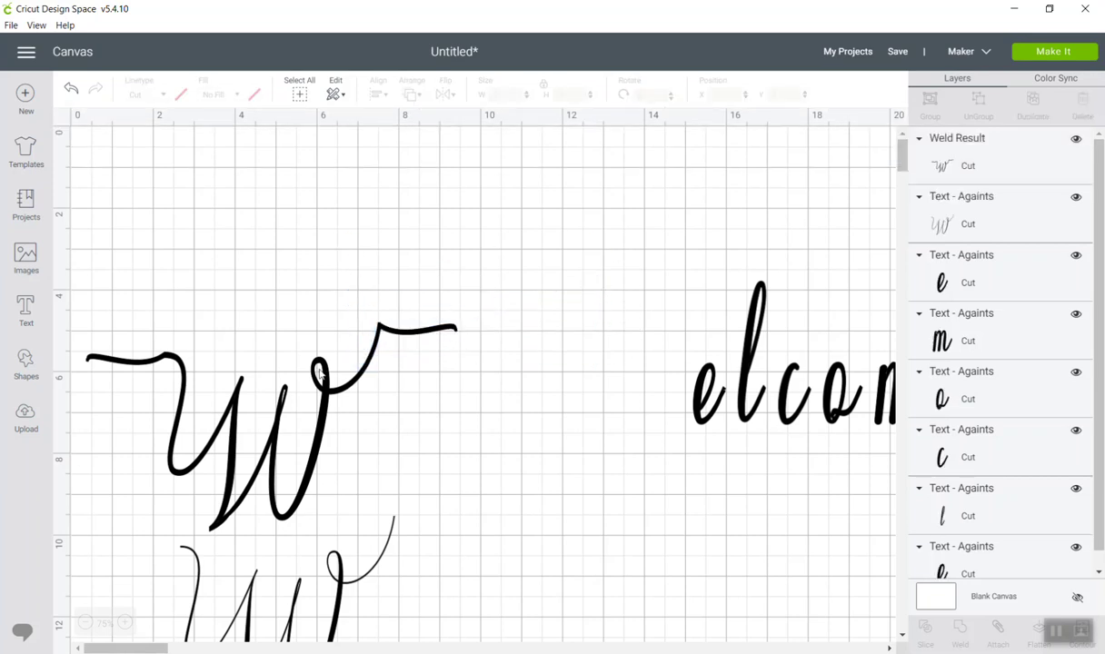
left_click_drag(283, 481, 324, 359)
Delete the plain W, then group elcom and place it against the flourished W at X 6.859, Y 3.071.
left_click(343, 595)
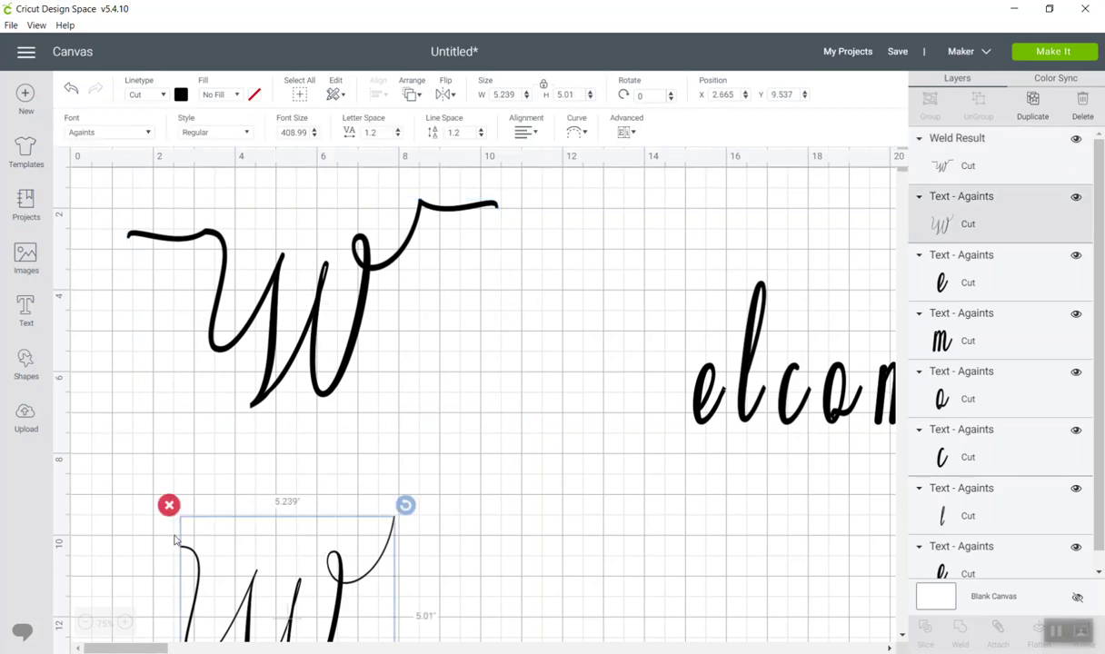
left_click(168, 504)
left_click(811, 402)
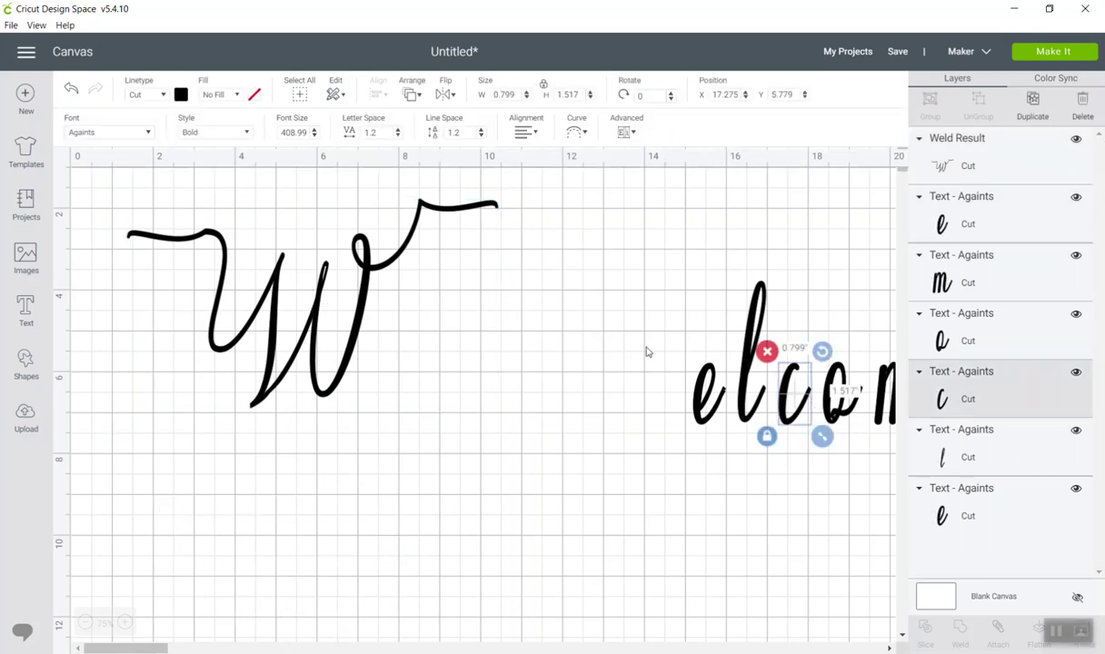
mouse_move(646, 342)
left_mouse_down()
mouse_move(905, 419)
mouse_move(929, 445)
left_mouse_up()
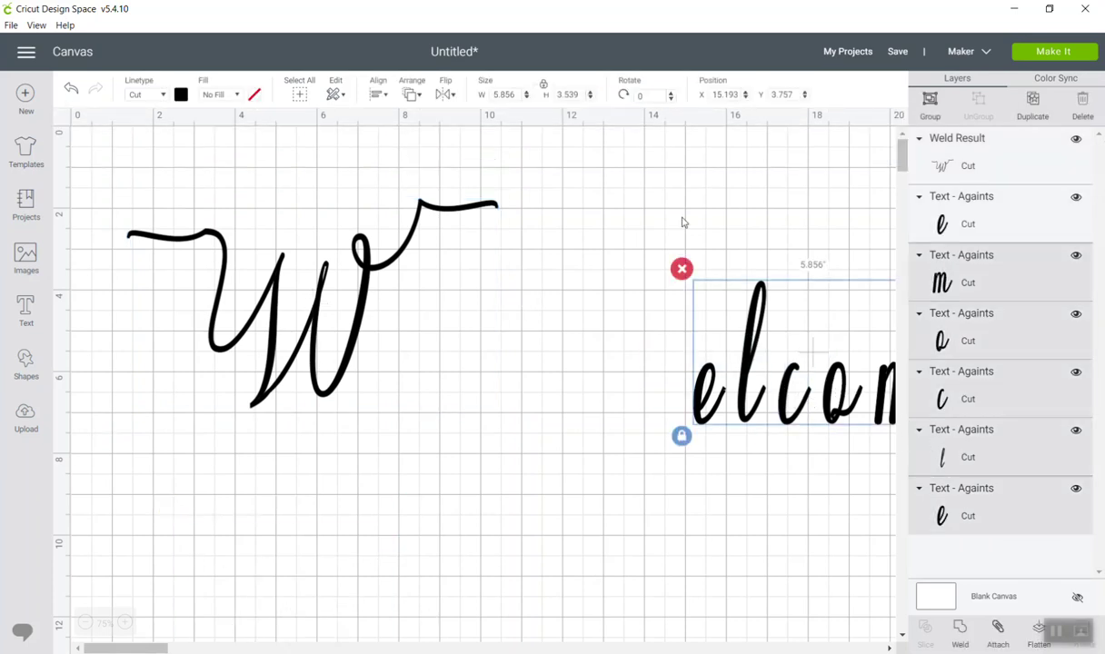
left_click(928, 103)
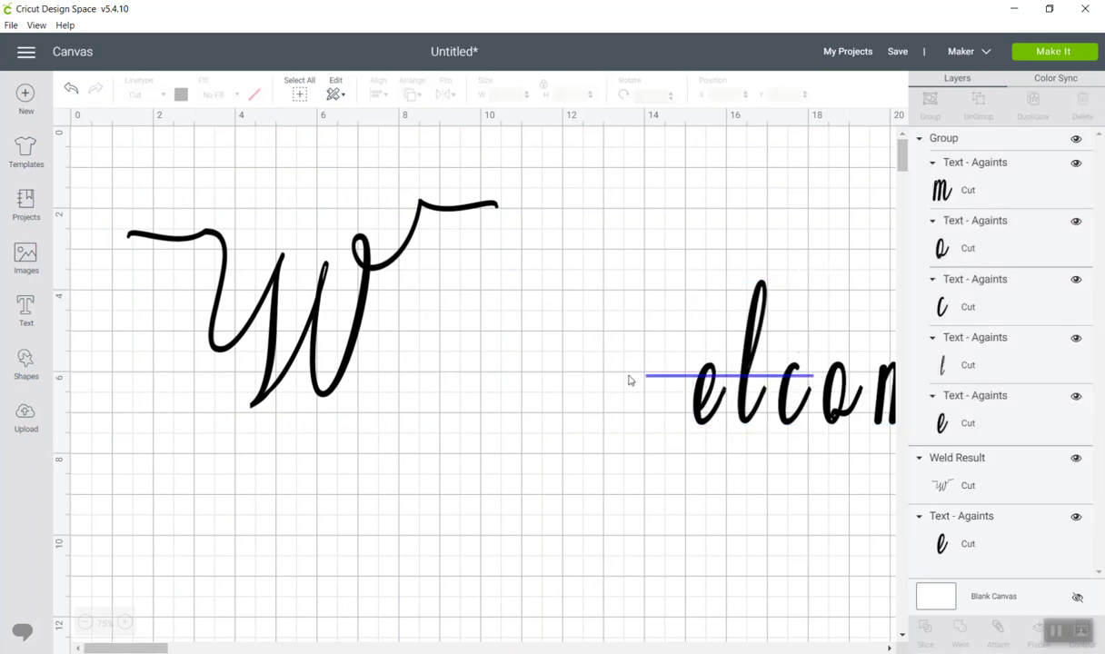
left_click_drag(826, 362, 669, 351)
left_click_drag(545, 376, 394, 362)
left_click(541, 453)
left_click(546, 376)
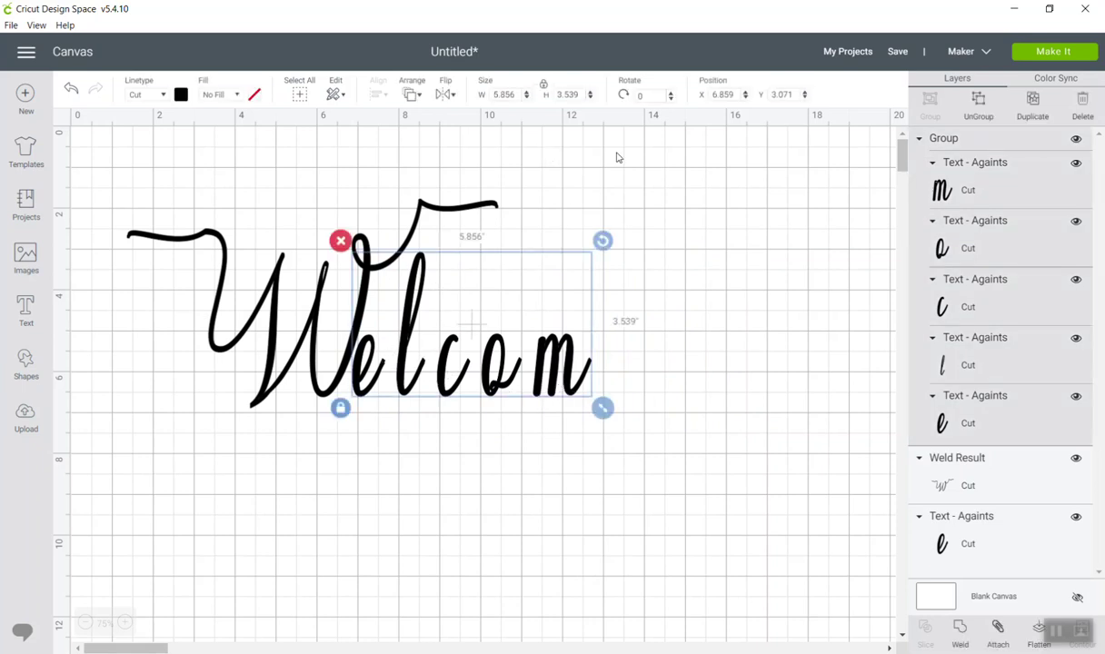
Ungroup elcom and slide l, c, o and m left so each touches the previous letter.
left_click(978, 112)
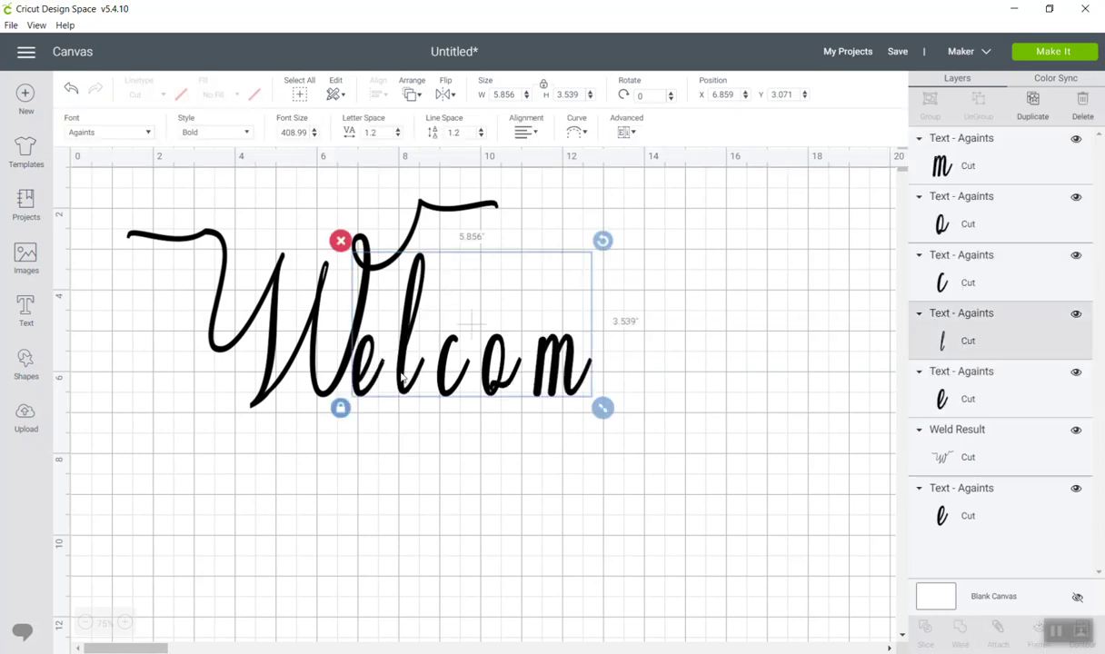
left_click_drag(402, 377, 385, 379)
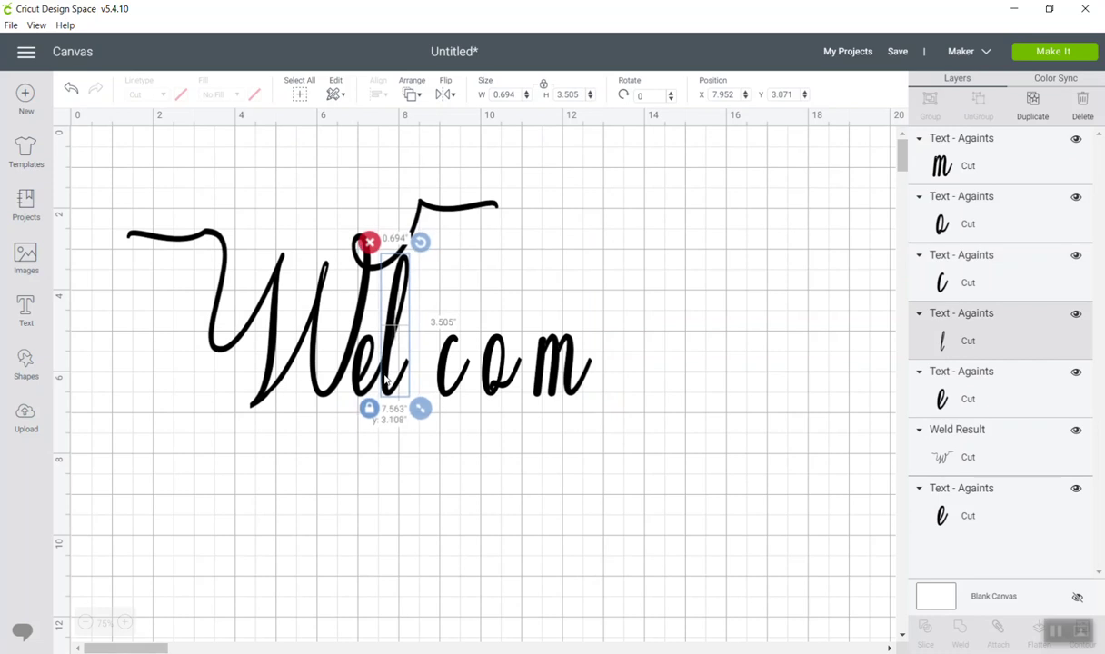
left_click_drag(386, 380, 385, 381)
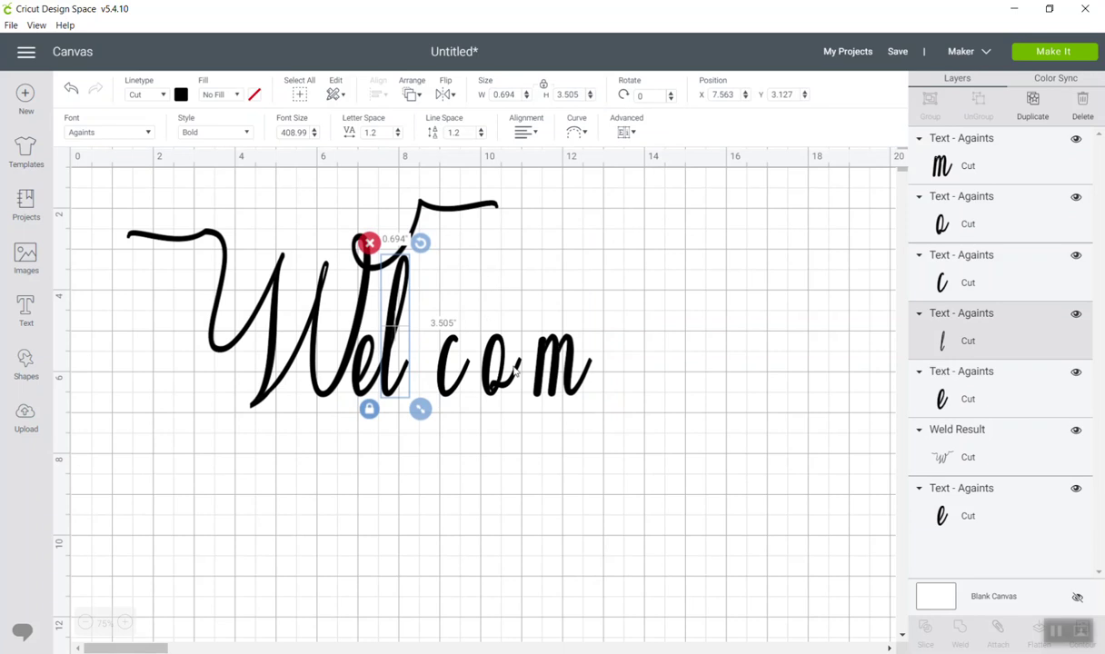
left_click(481, 459)
left_click_drag(445, 389, 409, 388)
left_click_drag(498, 391, 446, 389)
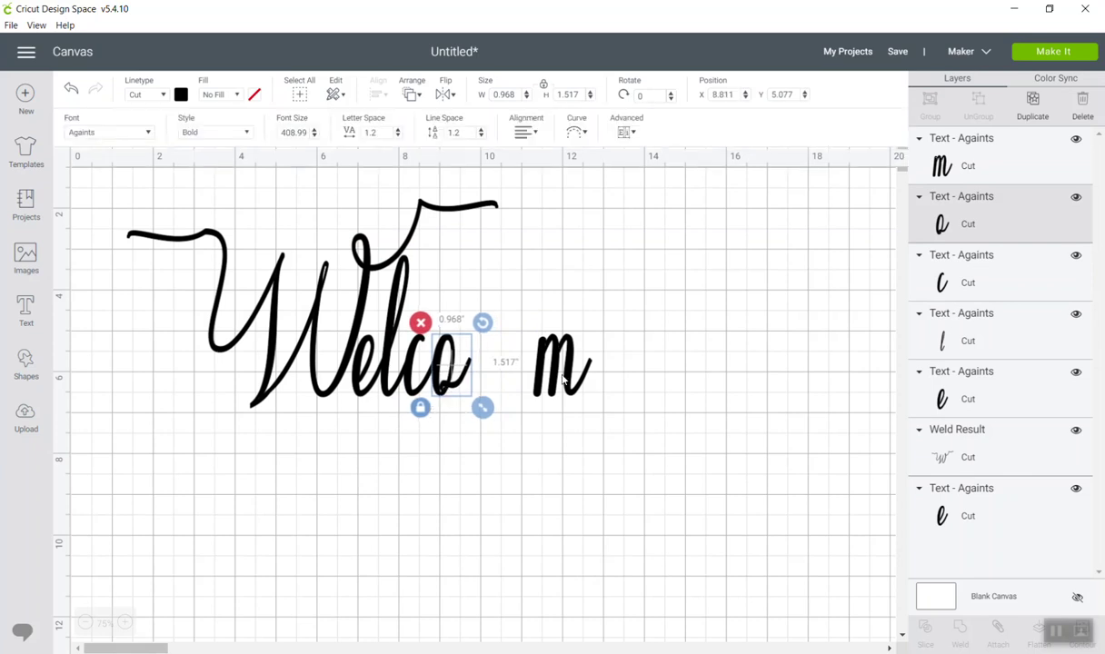
left_click_drag(560, 386, 486, 378)
left_click(539, 447)
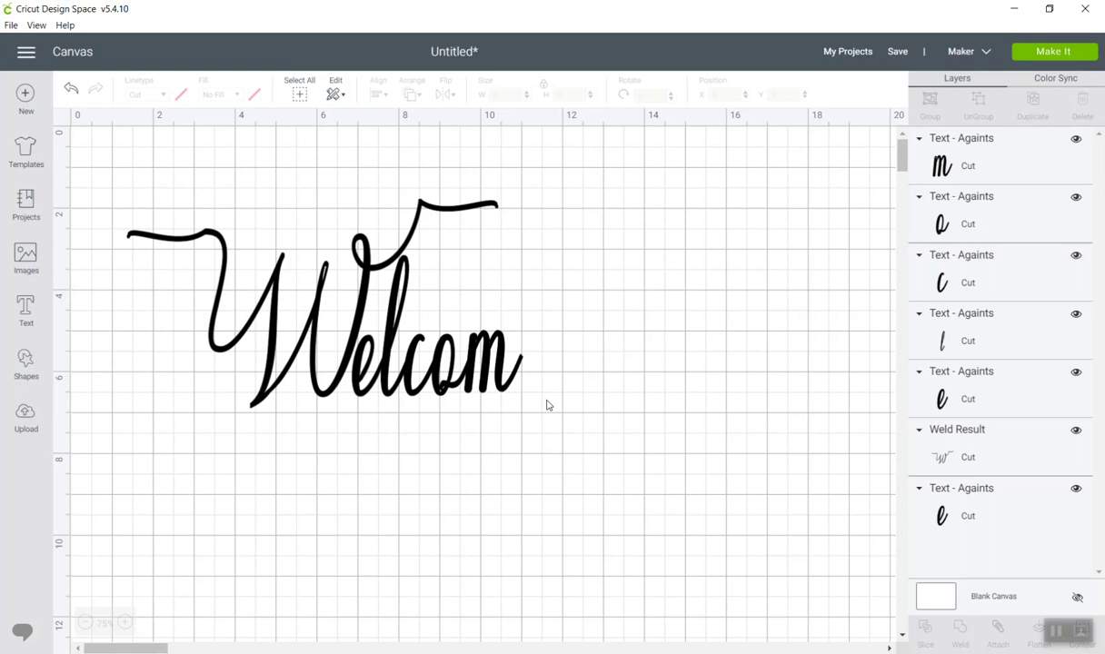
left_click_drag(546, 400, 351, 367)
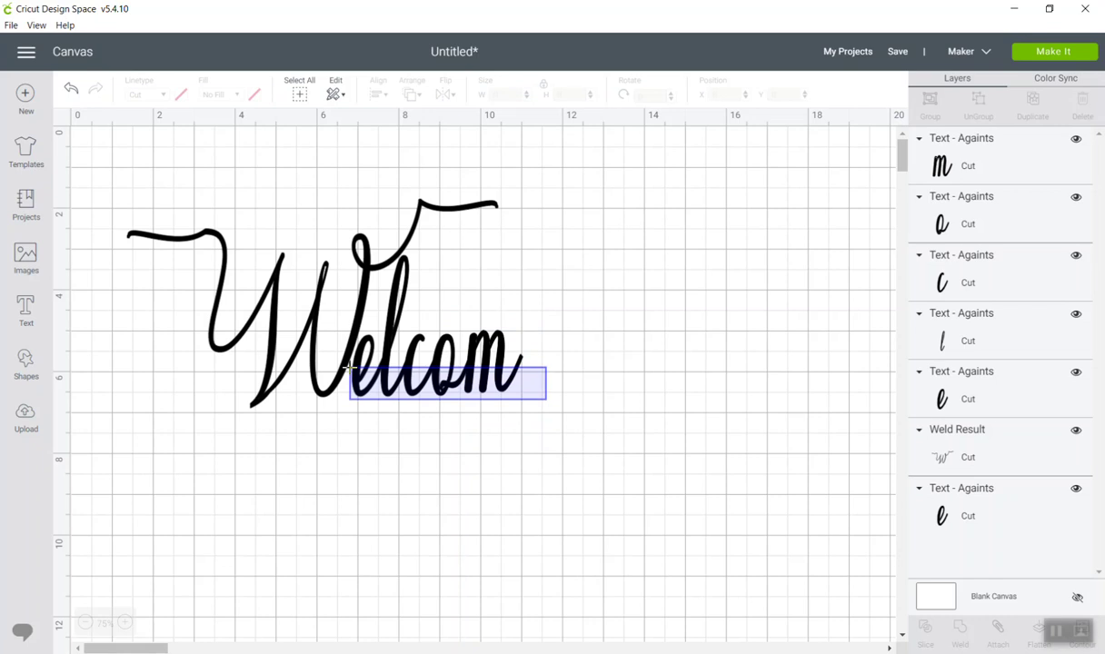
Move the flourished W down out of the way of the elcom letters.
left_click_drag(351, 372, 353, 372)
left_click(431, 514)
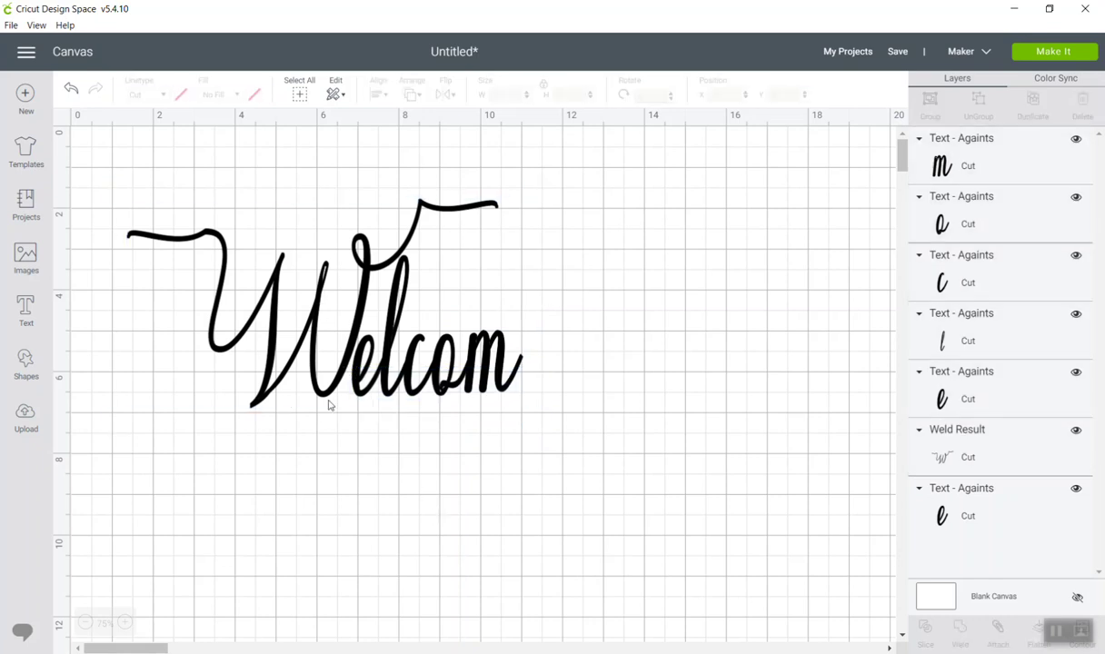
left_click(292, 361)
left_click(321, 474)
left_click(486, 206)
left_click_drag(489, 208, 772, 549)
Bottom-align the elcom letters and weld them into one 4.171 × 3.505 in shape.
left_click_drag(572, 413, 318, 311)
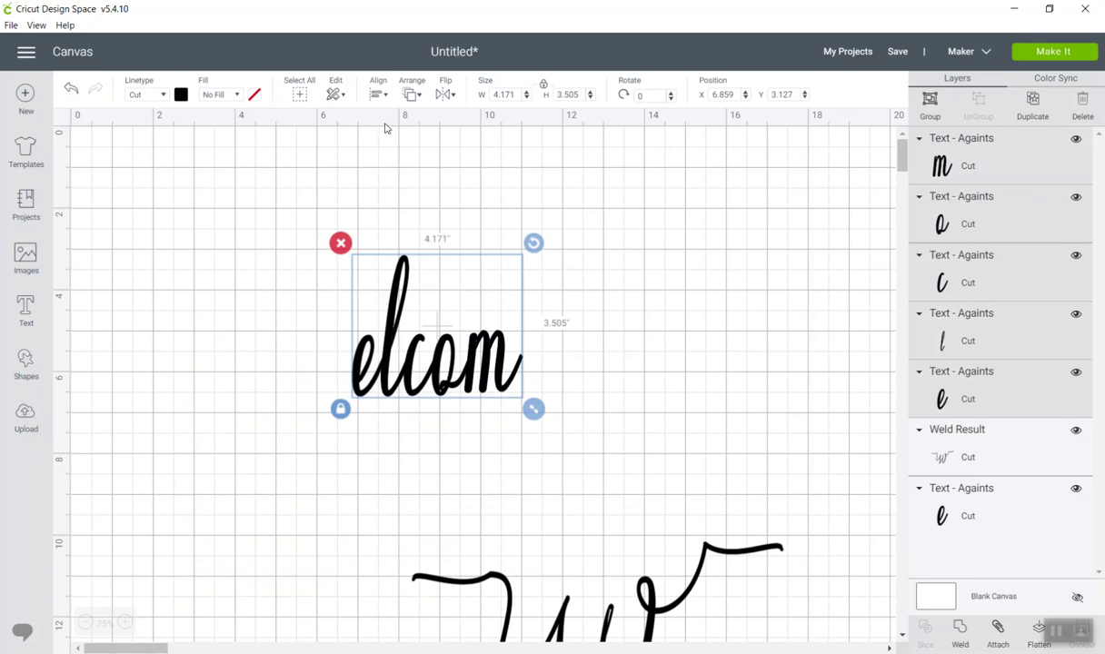
left_click(386, 97)
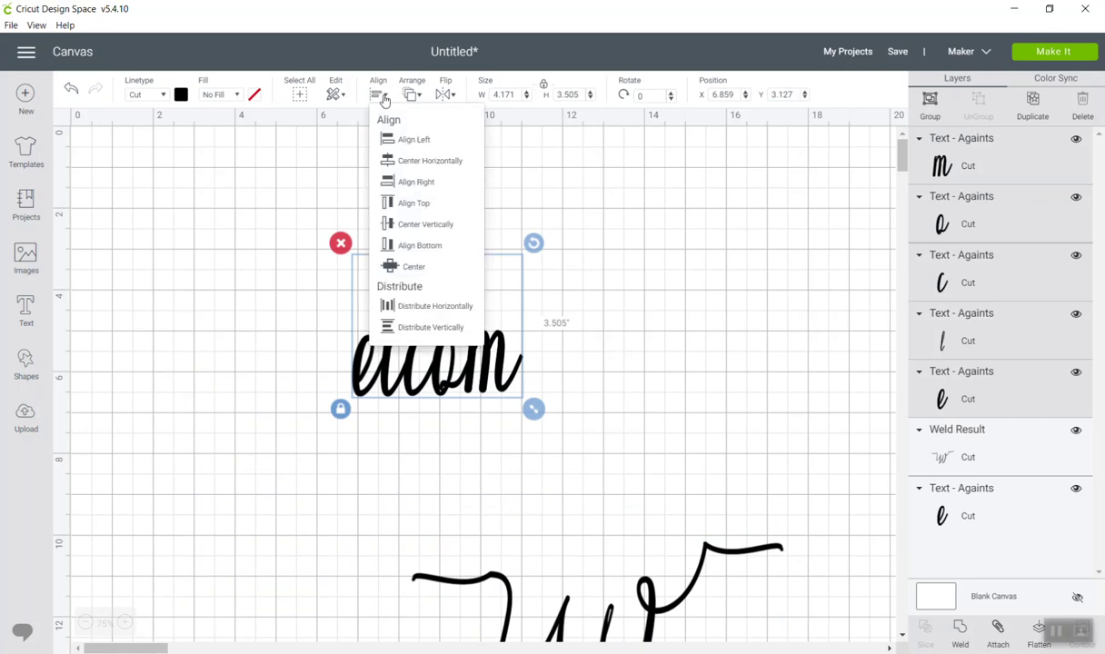
left_click(420, 245)
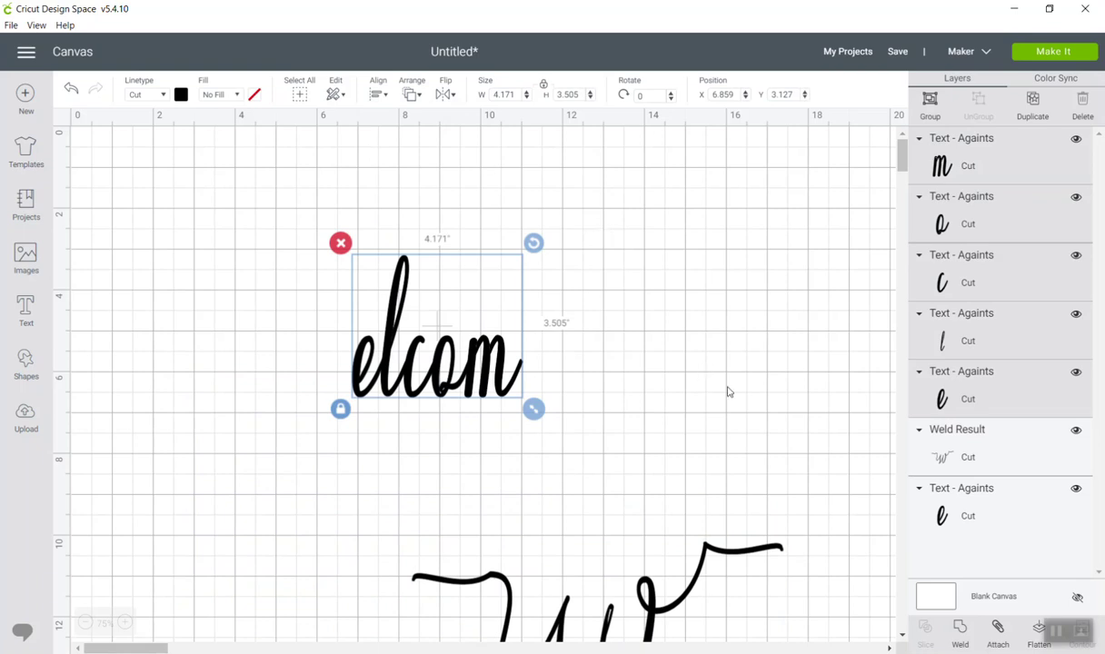
left_click(959, 631)
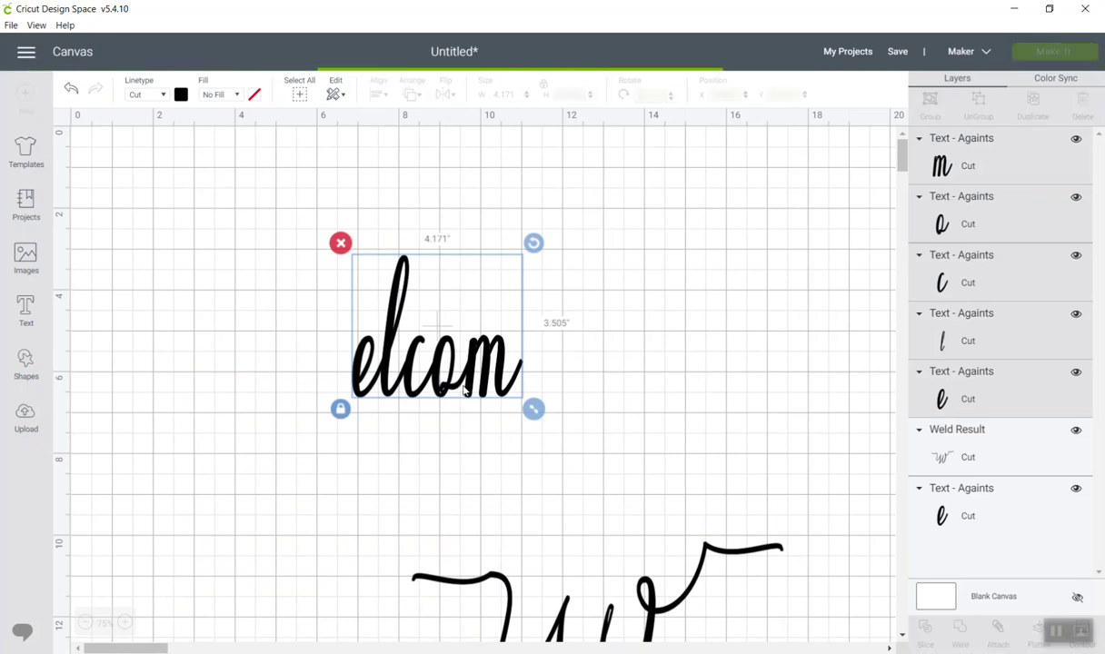
Rejoin welded elcom to the flourished W to read Welcom.
left_click_drag(454, 386, 672, 338)
left_click_drag(613, 601, 392, 266)
left_click_drag(626, 341, 446, 394)
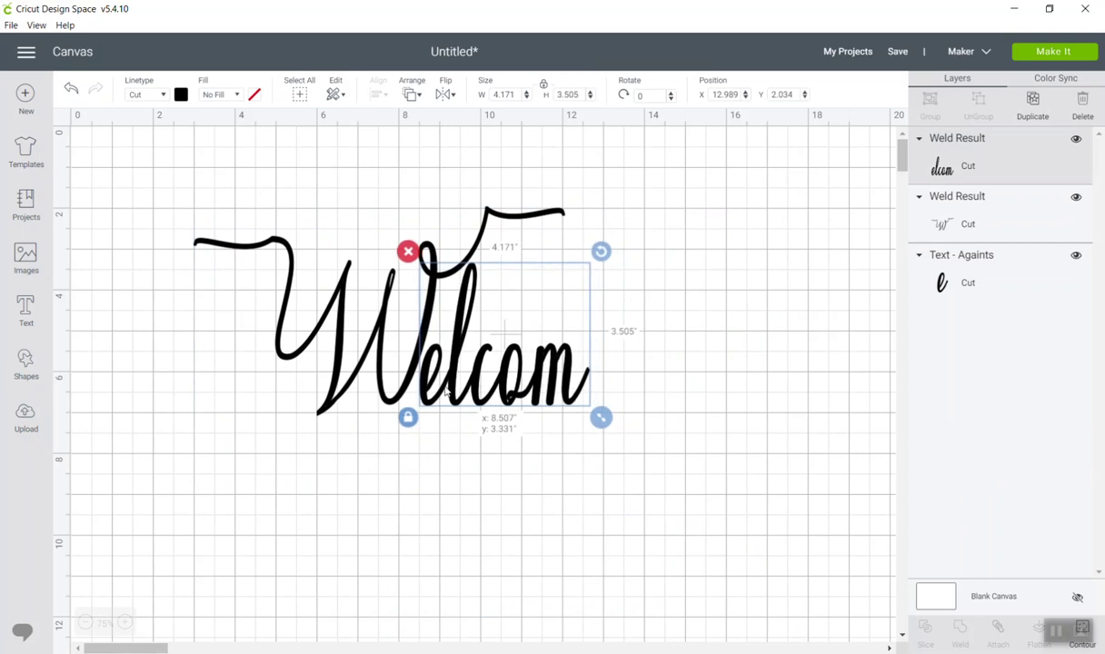
left_click_drag(448, 393, 447, 391)
left_click(401, 389)
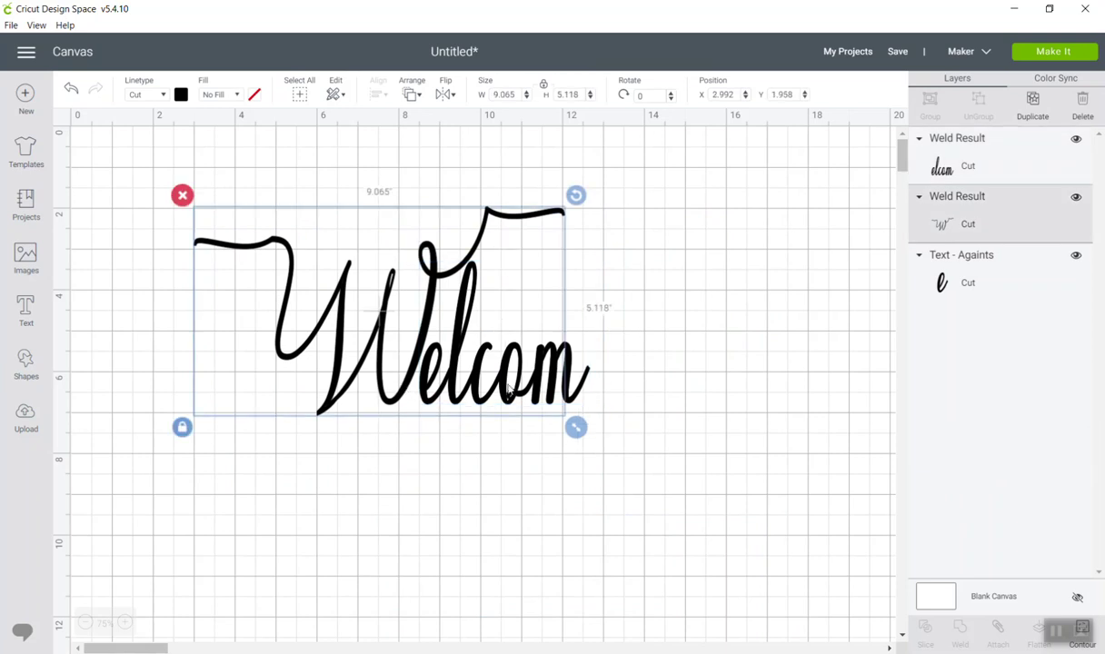
left_click_drag(579, 476, 254, 229)
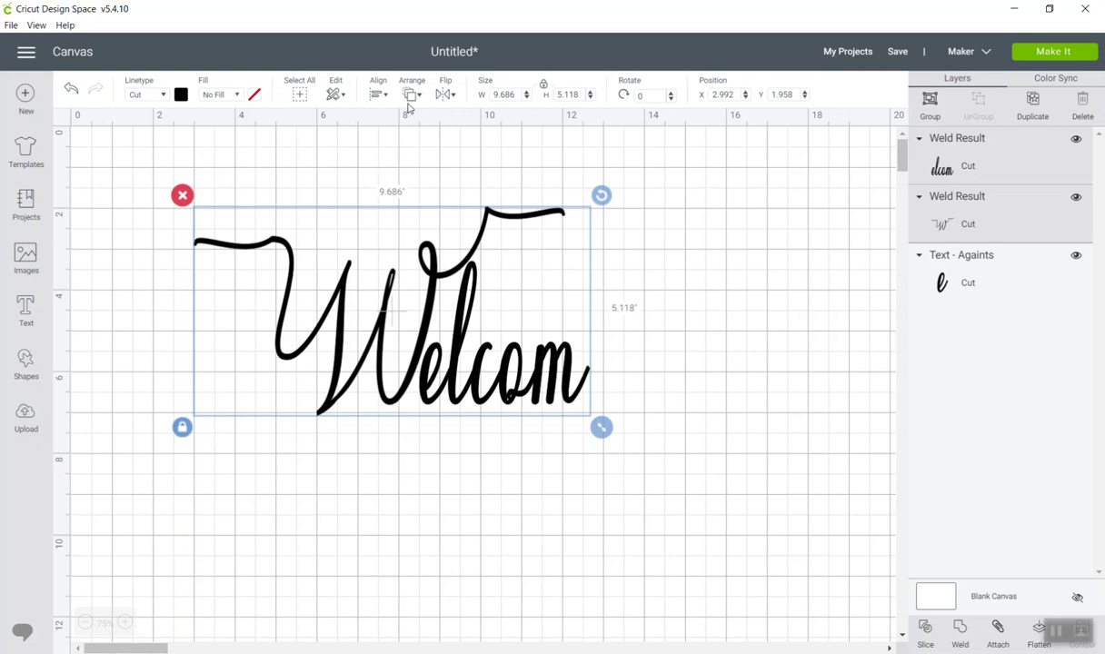
left_click(376, 97)
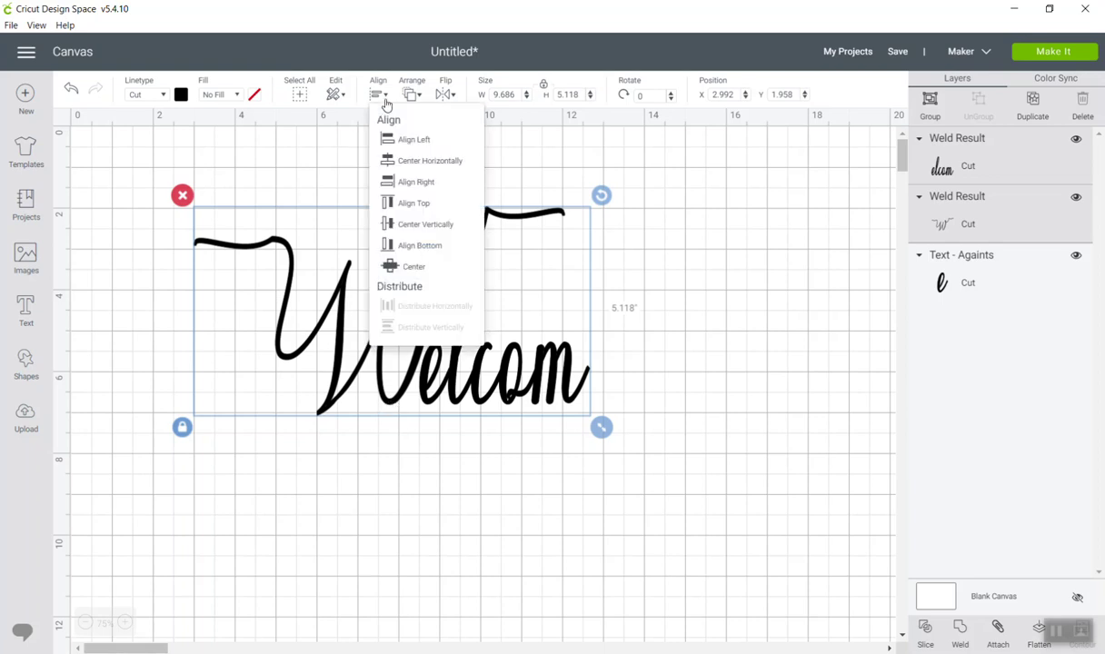
left_click(403, 244)
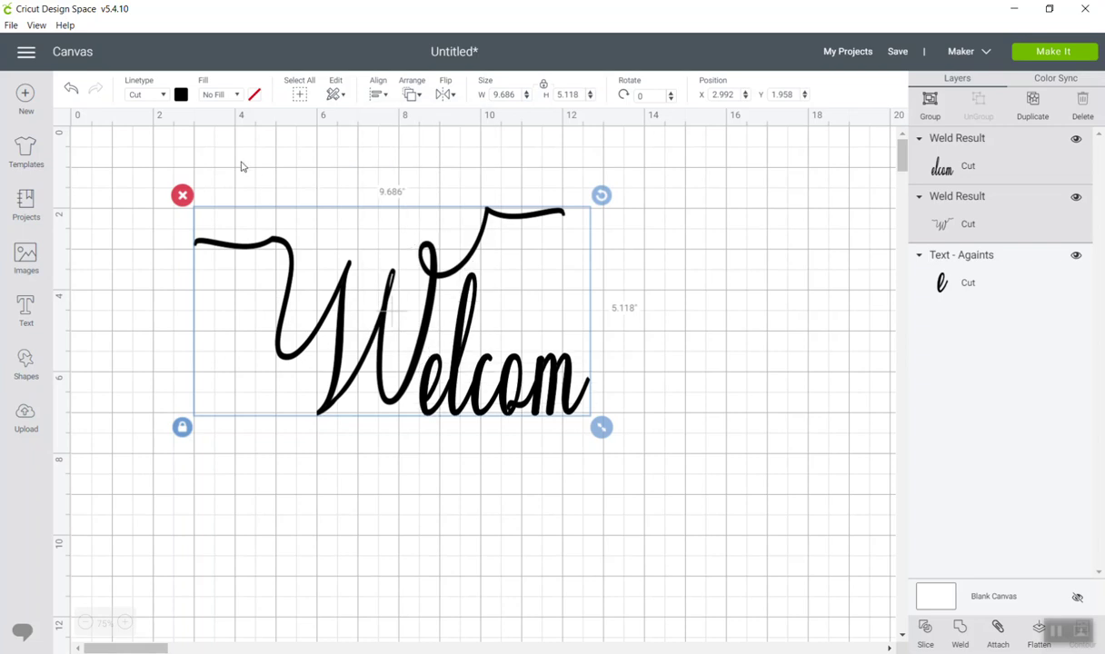
left_click(233, 159)
left_click(70, 91)
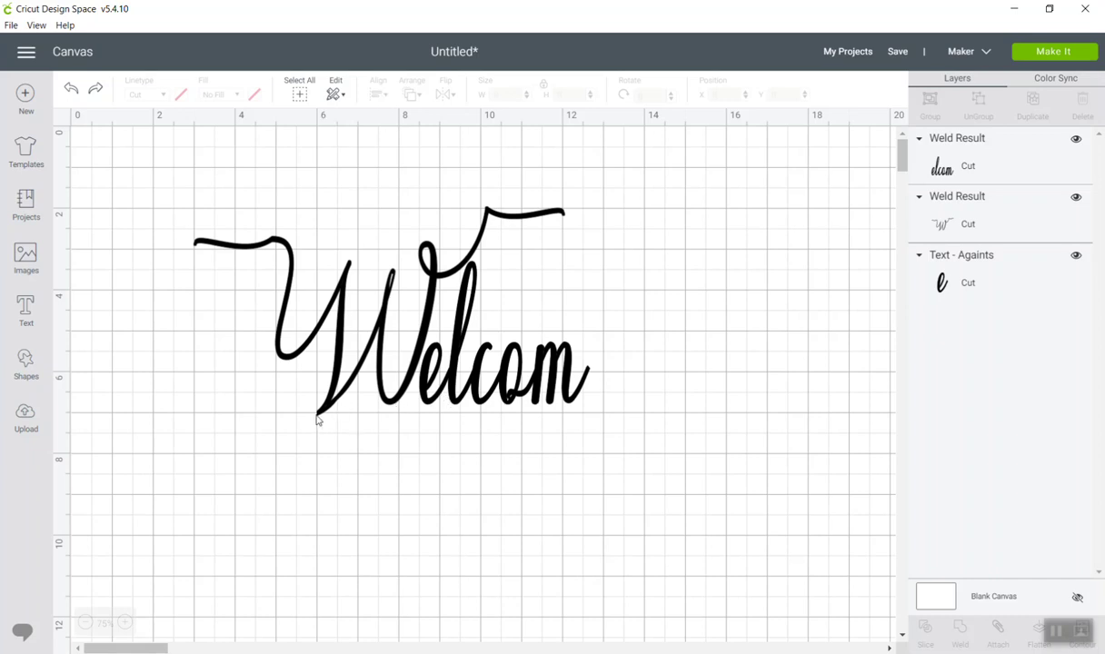
Shift the W and elcom up-left to X 2.474, Y 1.125, keeping them joined, and select both.
left_click(392, 405)
left_click_drag(392, 406, 370, 370)
mouse_move(453, 384)
left_mouse_down()
mouse_move(467, 380)
mouse_move(458, 369)
mouse_move(457, 383)
mouse_move(457, 369)
left_mouse_up()
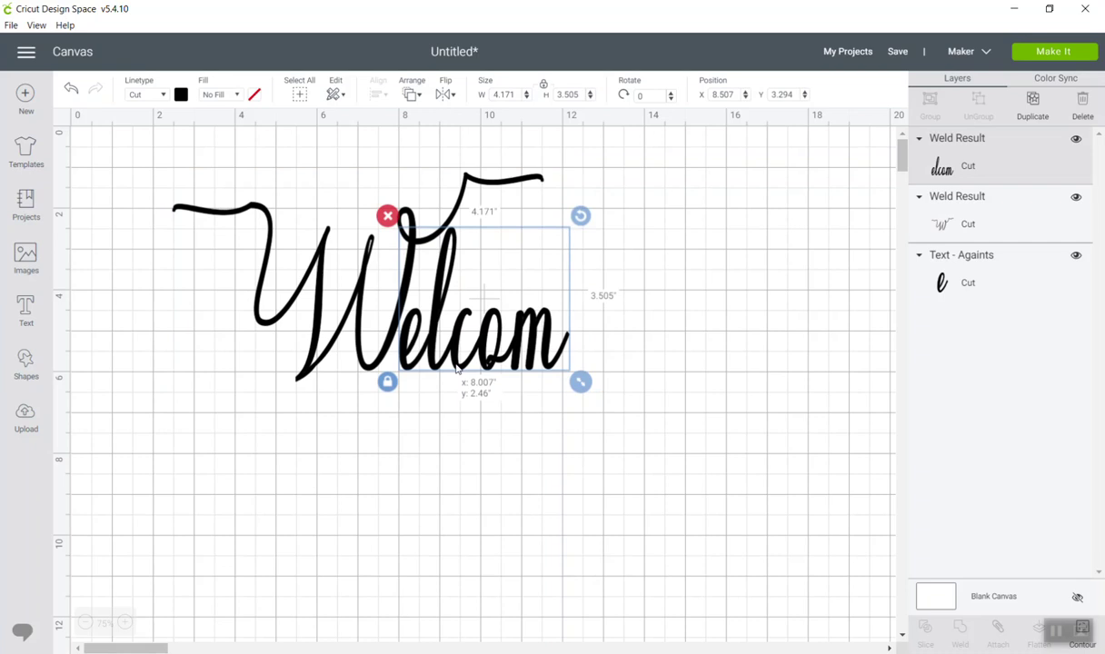
left_click_drag(457, 369, 457, 368)
left_click(525, 468)
left_click_drag(605, 385, 217, 266)
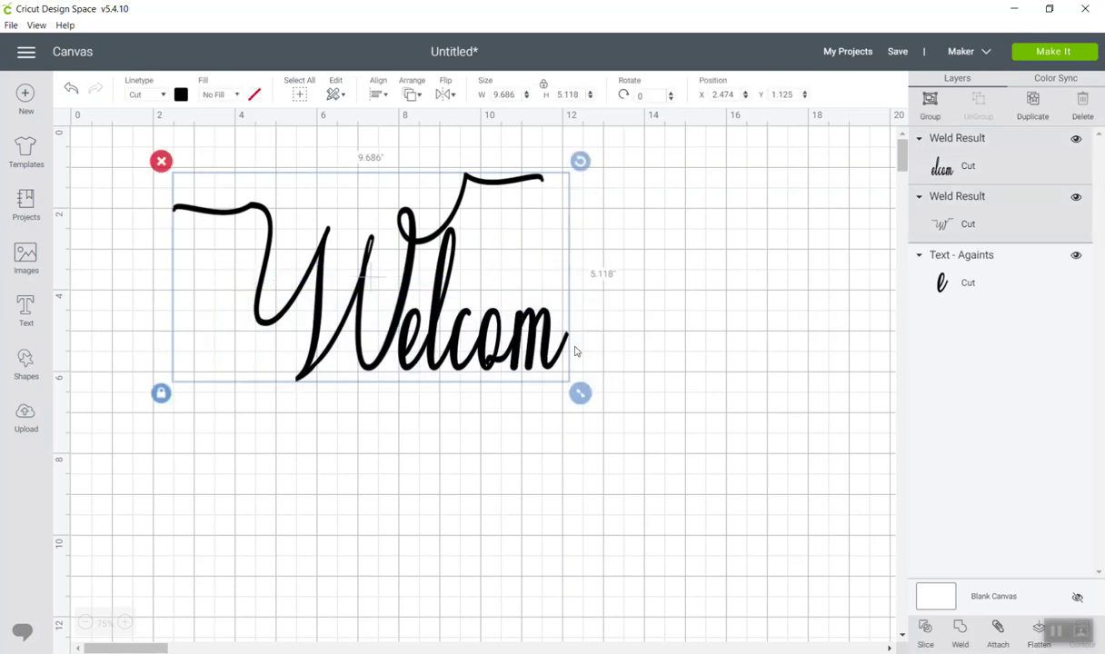